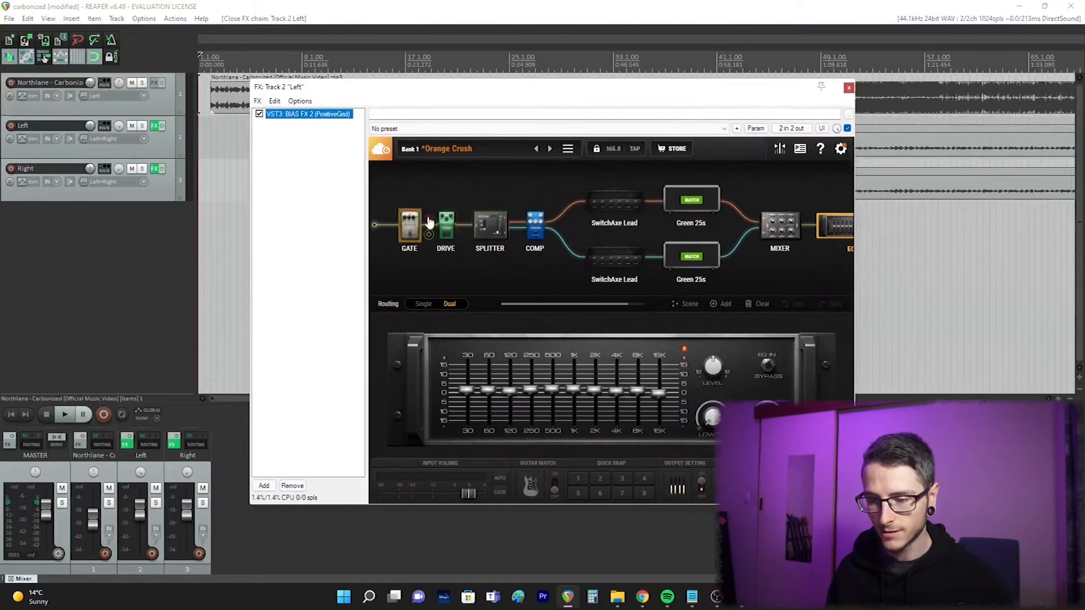
# - Load the Orange Crush preset from the Insane factory bank on the Left track's BIAS FX 2
pyautogui.click(546, 154)
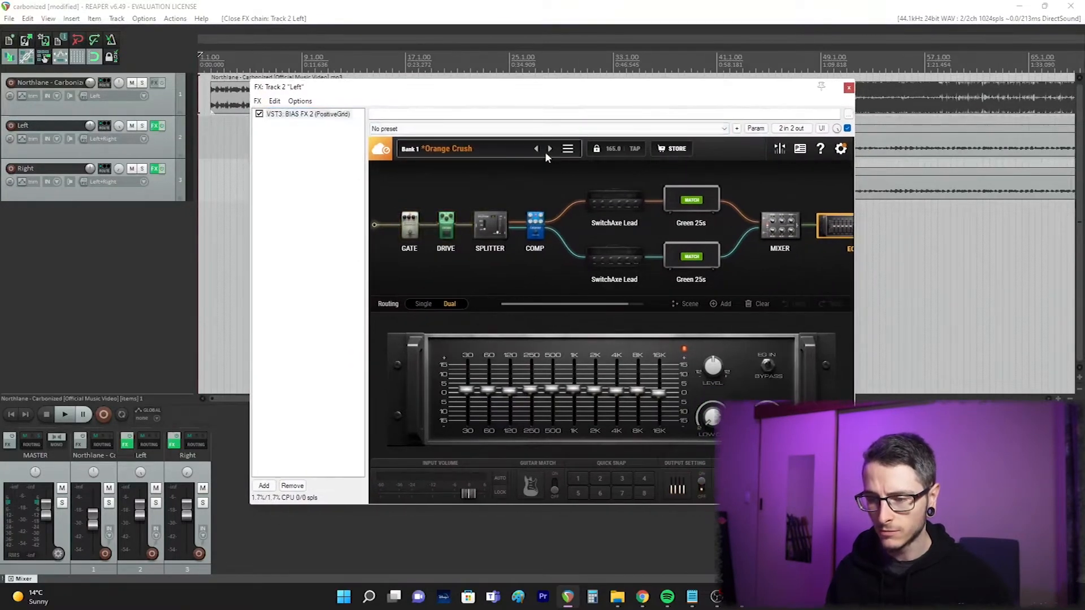
pyautogui.click(500, 150)
pyautogui.click(464, 362)
pyautogui.click(469, 308)
pyautogui.click(464, 291)
pyautogui.click(442, 326)
pyautogui.click(466, 344)
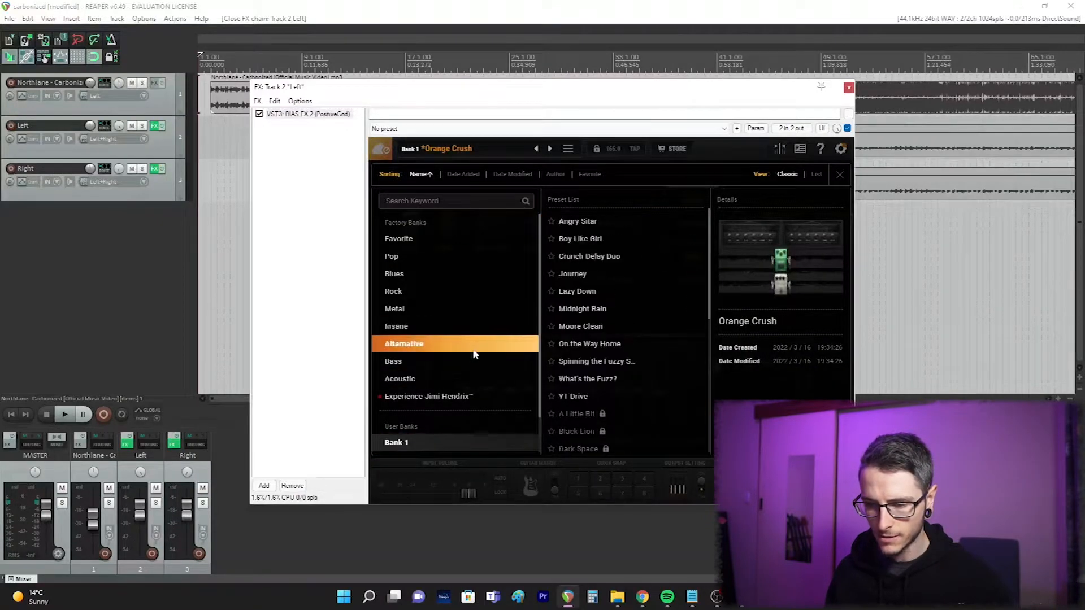
pyautogui.click(444, 308)
pyautogui.click(446, 273)
pyautogui.click(452, 308)
pyautogui.click(480, 326)
pyautogui.click(488, 315)
pyautogui.click(497, 327)
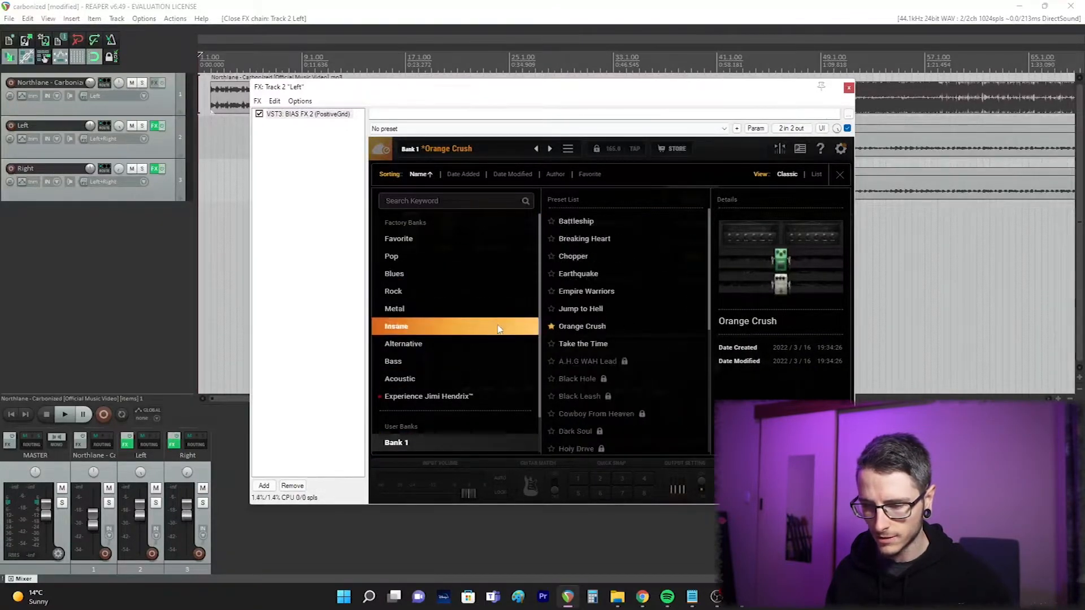
pyautogui.click(571, 326)
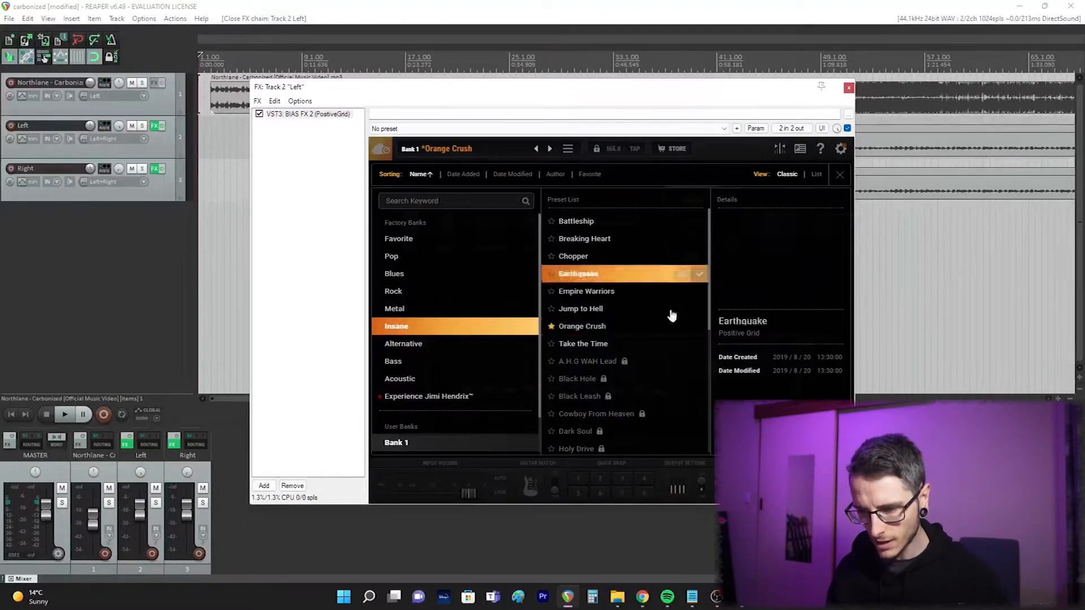
pyautogui.click(699, 327)
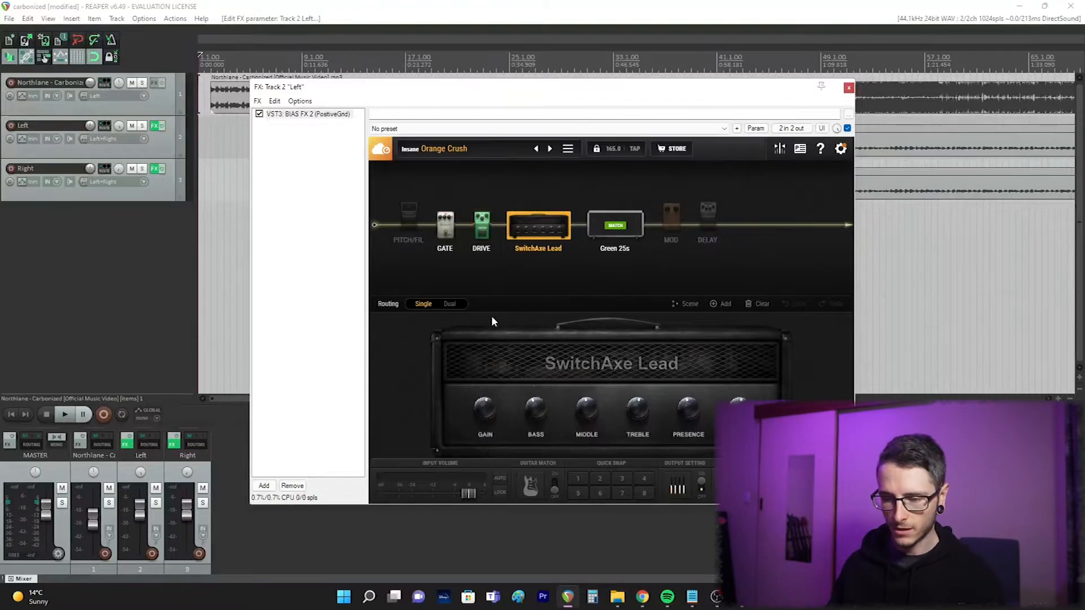
# - Remove the Pitch/Filter, Mod and Delay effects from the signal chain
pyautogui.moveTo(407, 235)
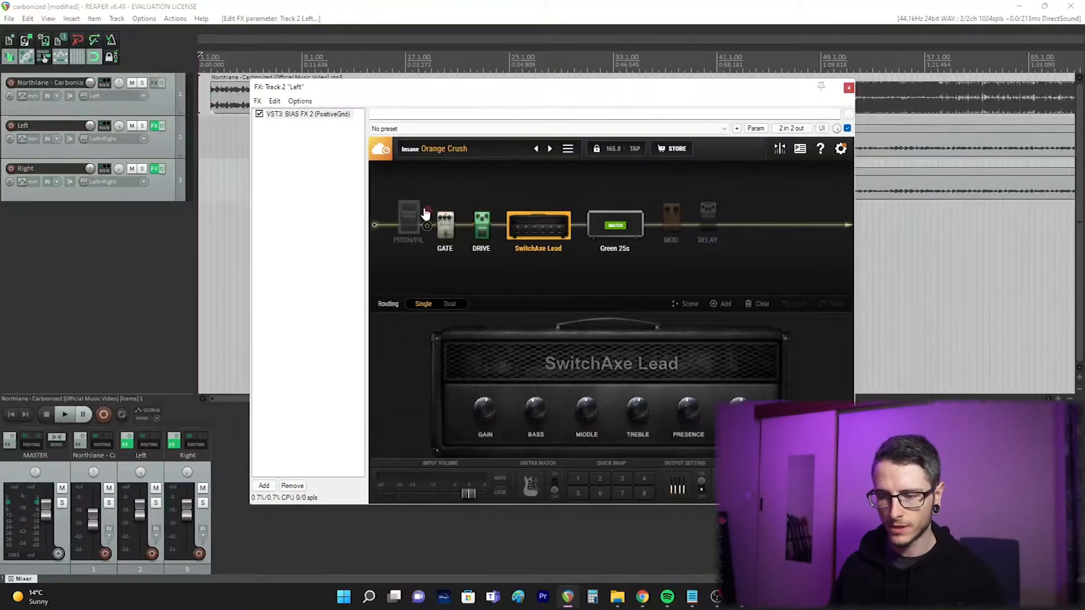
pyautogui.click(426, 216)
pyautogui.moveTo(655, 217)
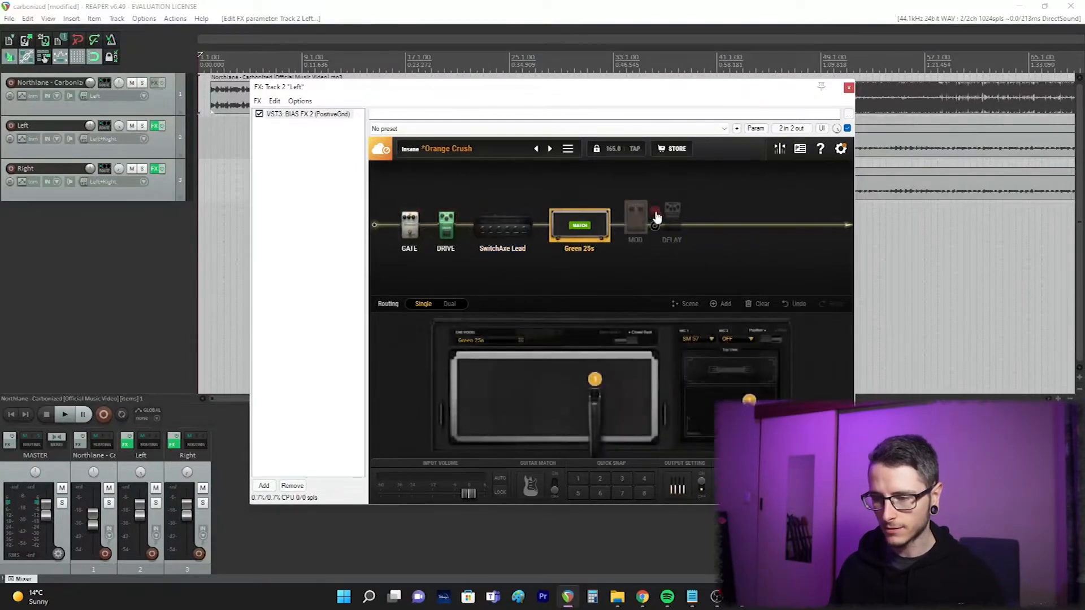
pyautogui.click(655, 215)
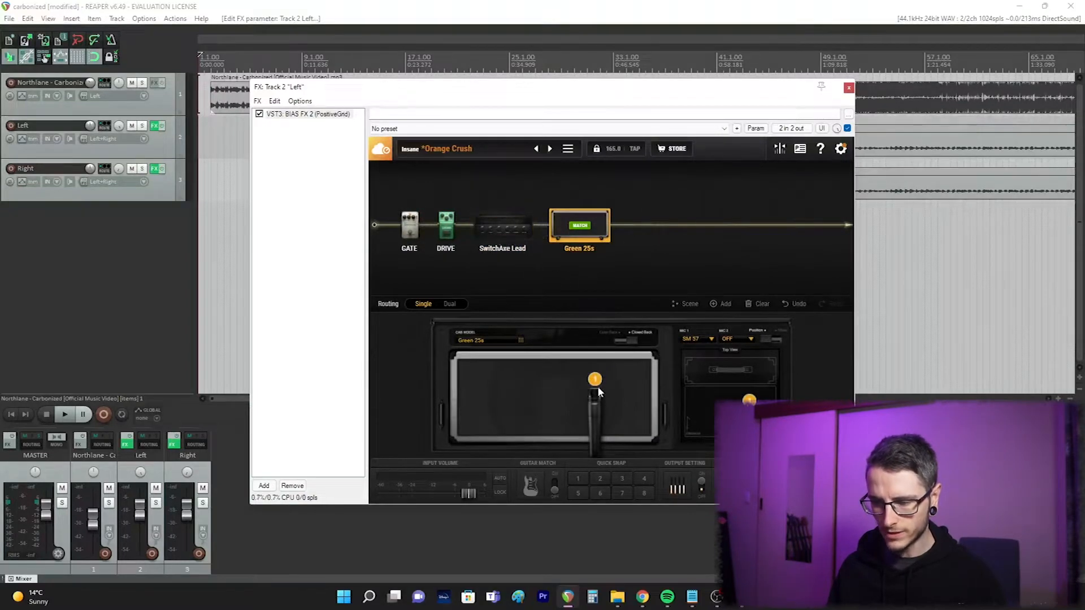
# - Move microphone 1 on the Green 25s cabinet closer to the centre of the speaker grille
pyautogui.moveTo(594, 378); pyautogui.dragTo(577, 383)
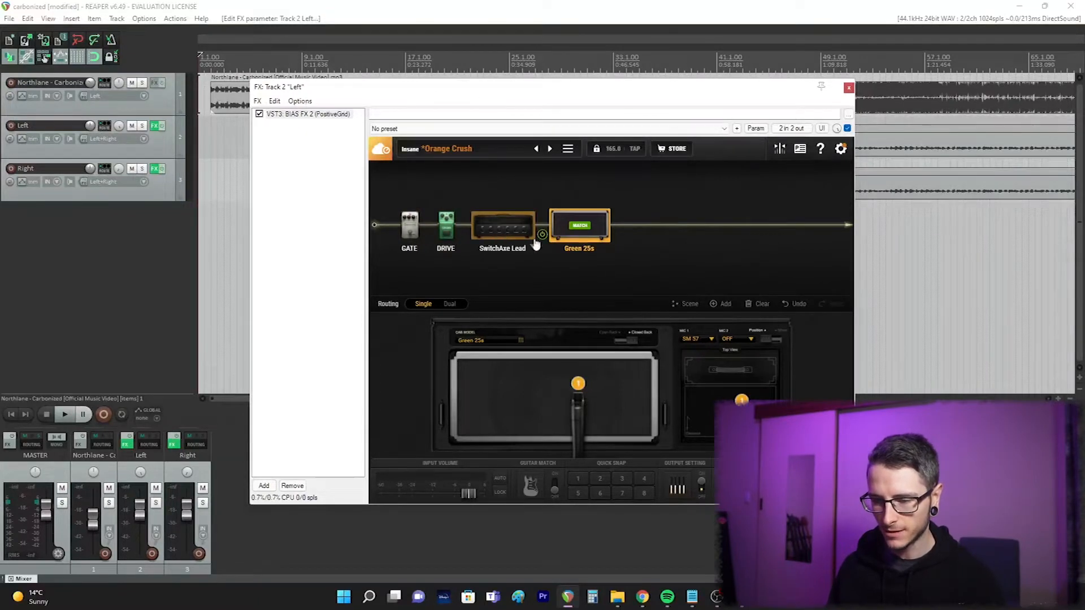
pyautogui.moveTo(578, 383)
pyautogui.mouseDown()
pyautogui.moveTo(556, 390)
pyautogui.moveTo(578, 382)
pyautogui.mouseUp()
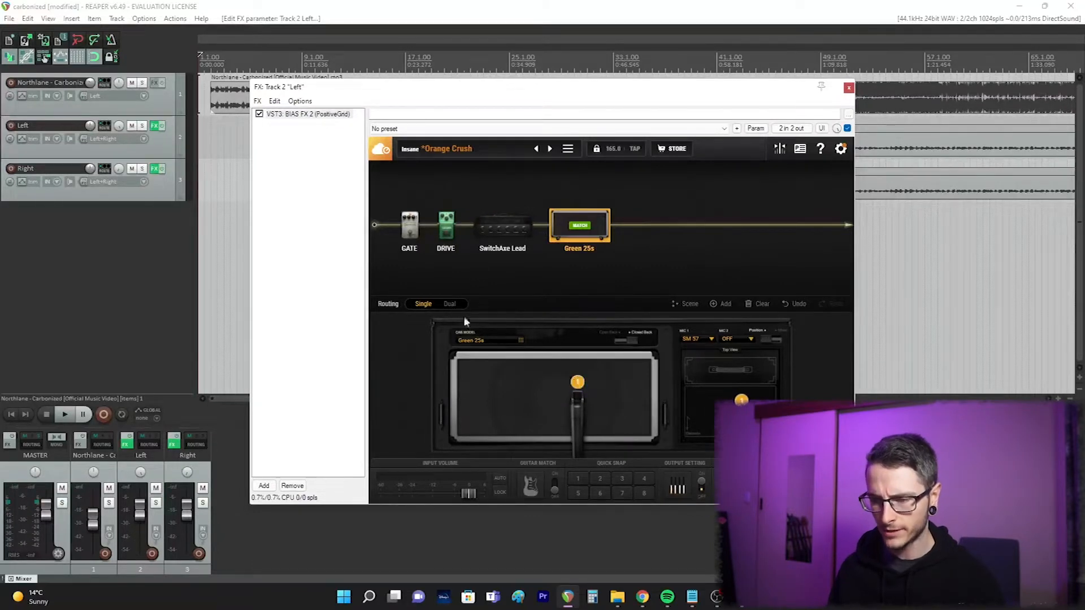
# - Review the knob settings of the SwitchAxe Lead amp, the Drive pedal and the Gate pedal
pyautogui.click(502, 244)
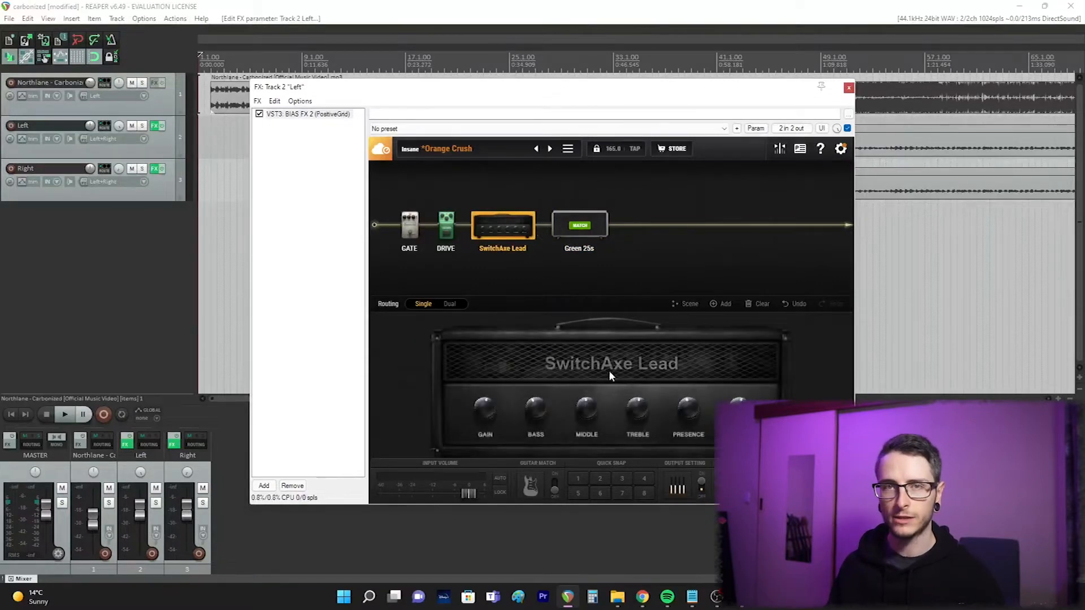
pyautogui.click(446, 226)
pyautogui.moveTo(571, 358)
pyautogui.moveTo(615, 377); pyautogui.dragTo(663, 344)
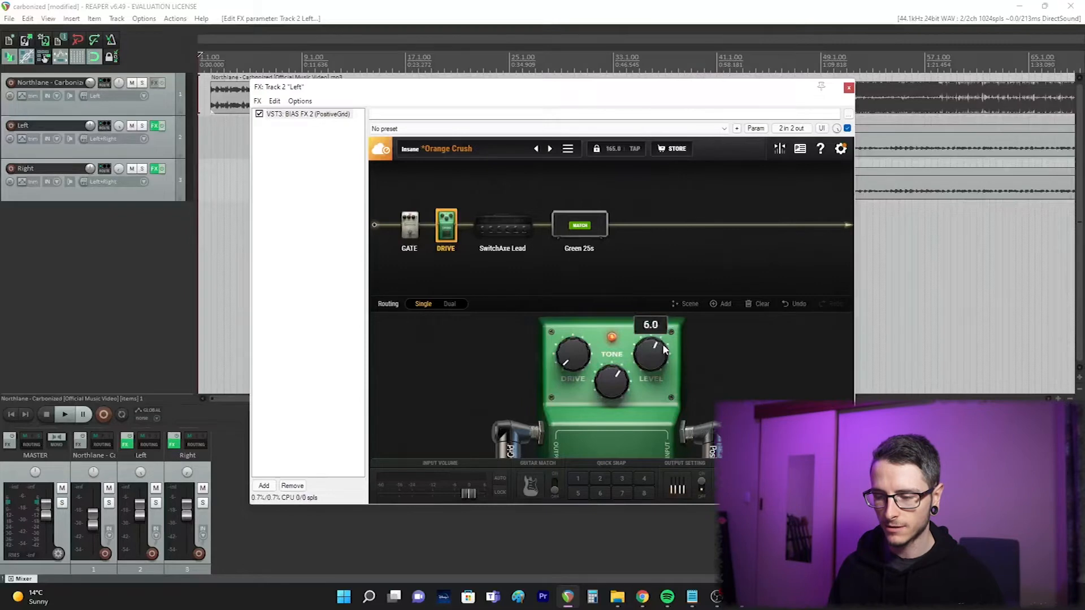
pyautogui.click(413, 232)
pyautogui.moveTo(572, 368); pyautogui.dragTo(602, 355)
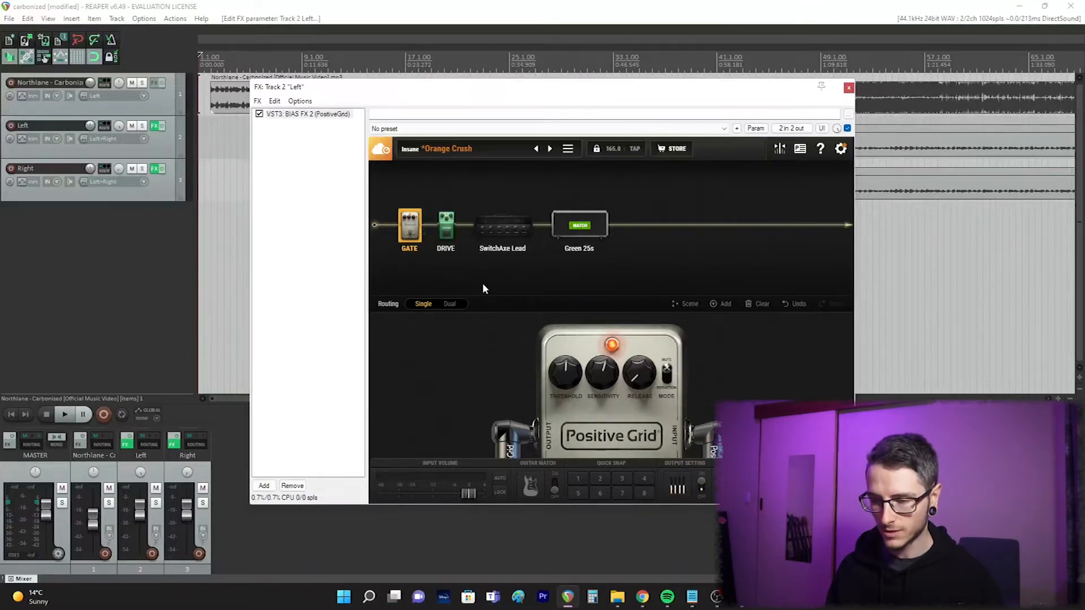
# - Switch the routing to Dual and open the lower path's Green 25s cabinet
pyautogui.click(451, 305)
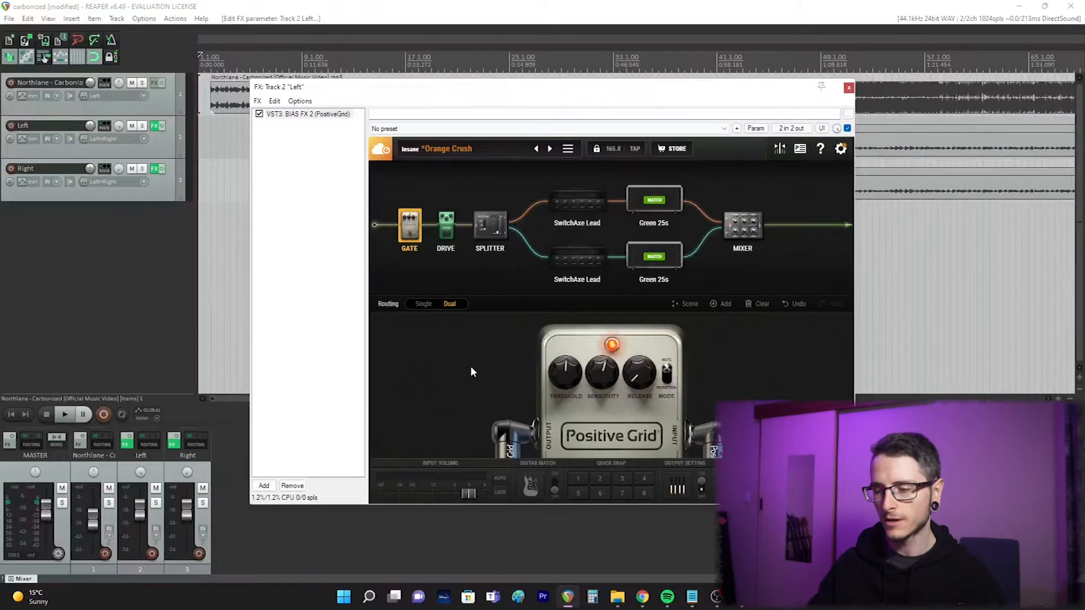
pyautogui.click(664, 255)
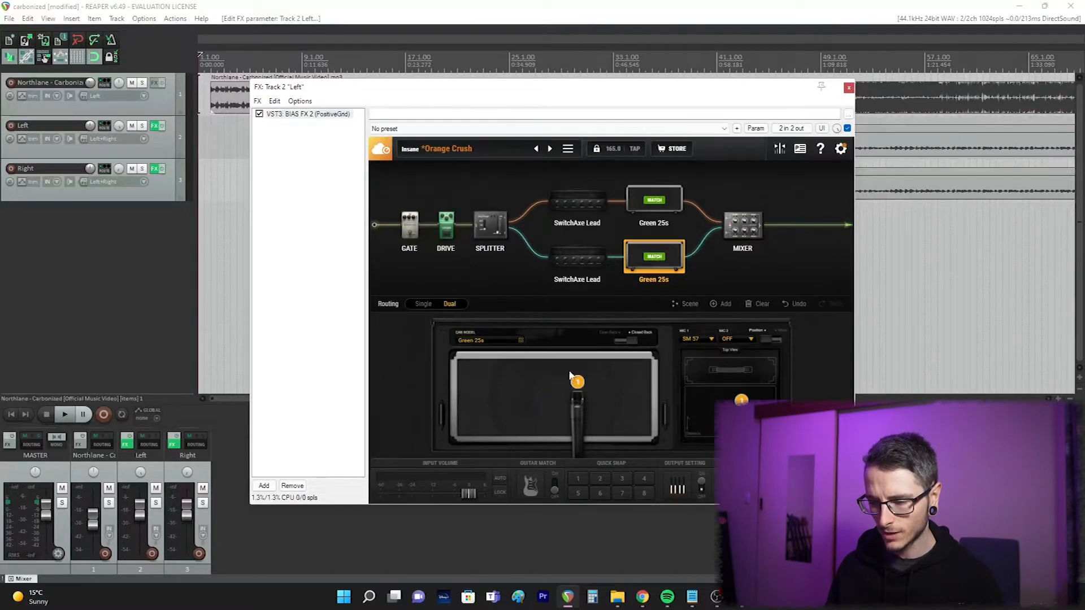
# - Open the Right track's BIAS FX 2 window and arrange it beside the Left track's window
pyautogui.moveTo(608, 93); pyautogui.dragTo(632, 115)
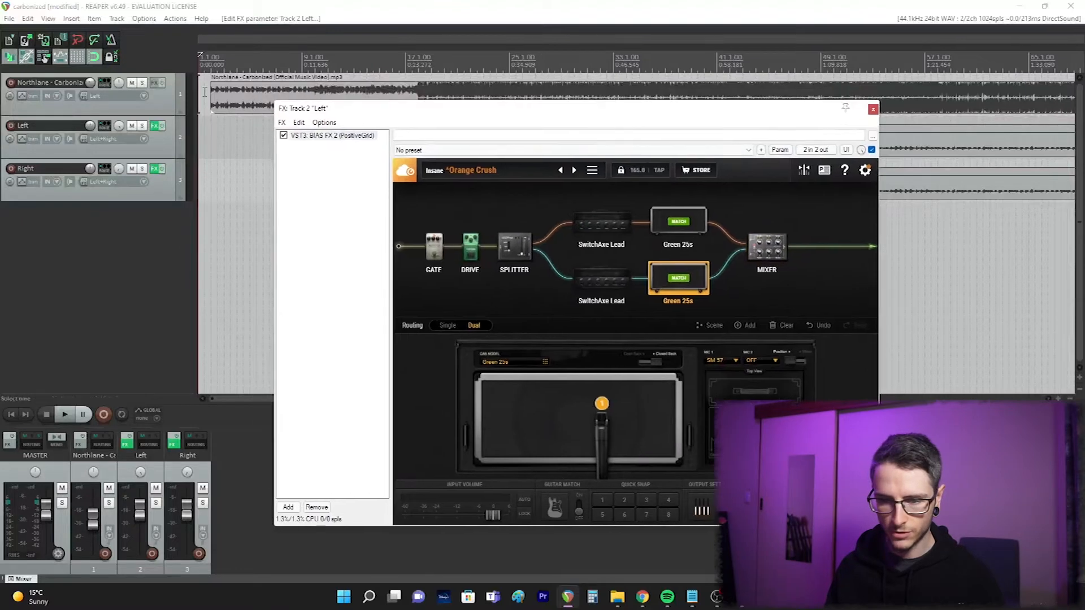
pyautogui.click(155, 169)
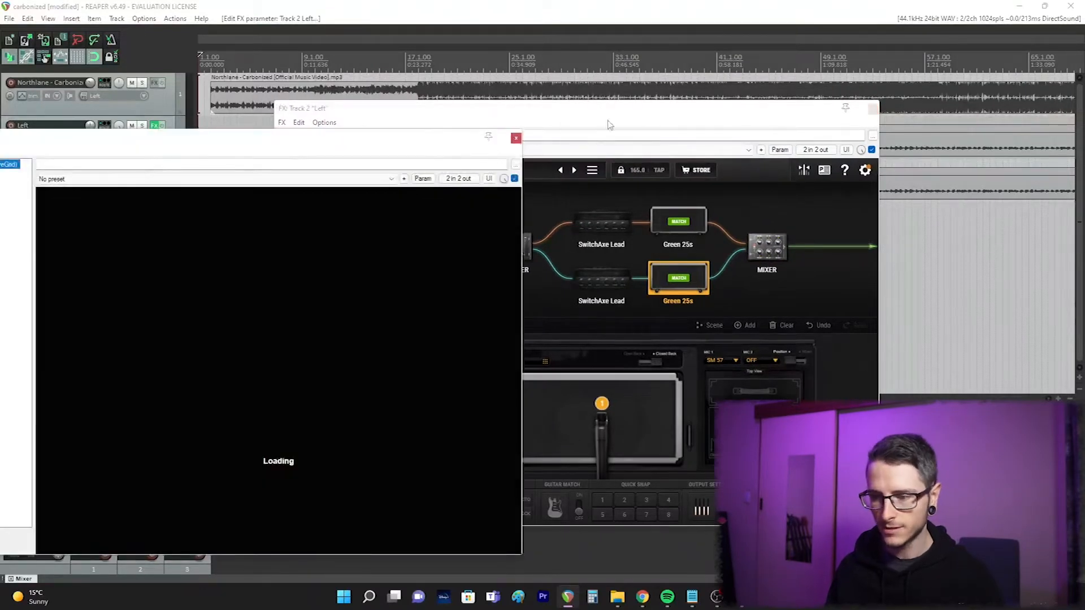
pyautogui.moveTo(612, 117); pyautogui.dragTo(836, 146)
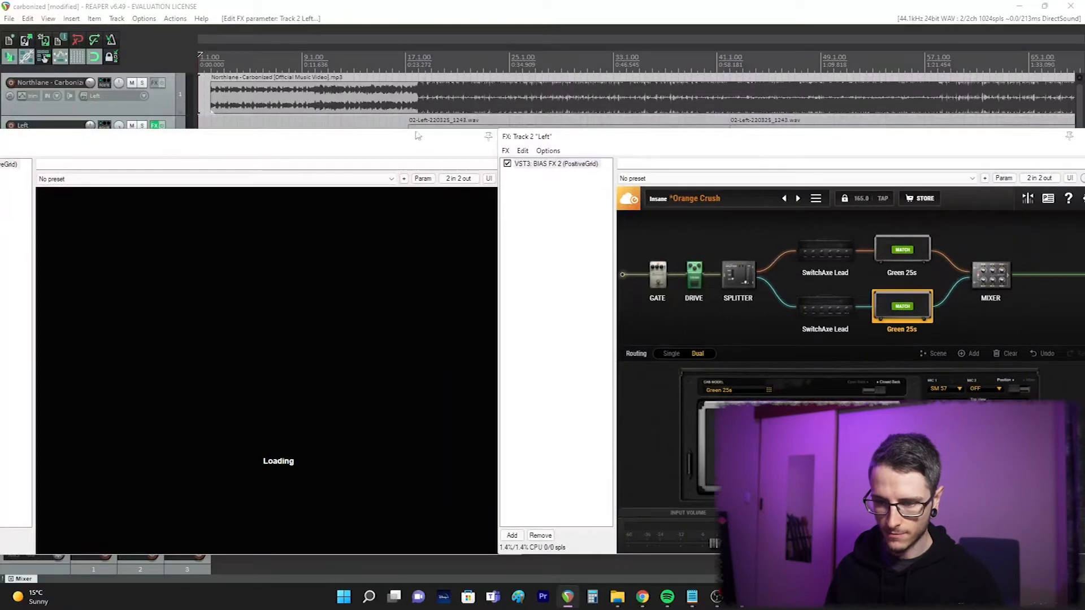
pyautogui.moveTo(414, 145); pyautogui.dragTo(486, 103)
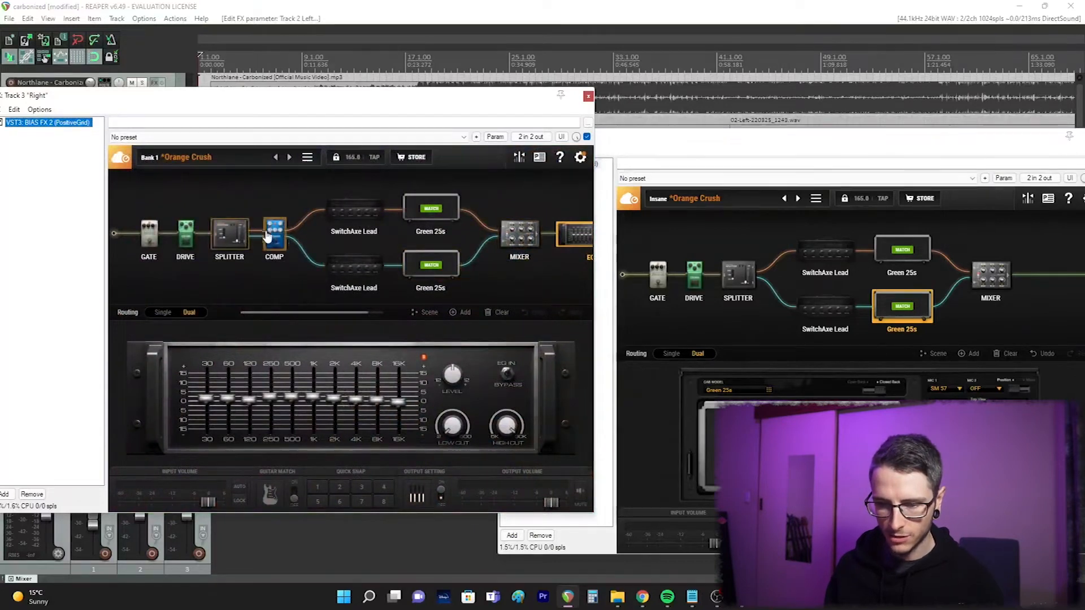
# - Examine the Right track's compressor pedal, its place in the Compressor effects category, and its Blend, Attack, Volume, Tone and Sustain settings
pyautogui.click(269, 235)
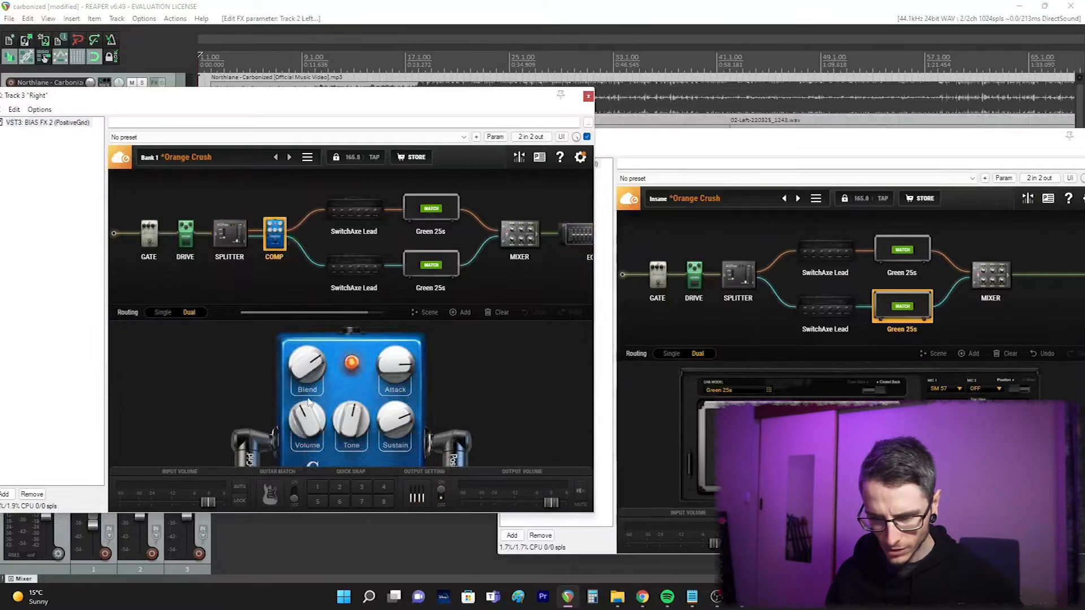
pyautogui.click(468, 313)
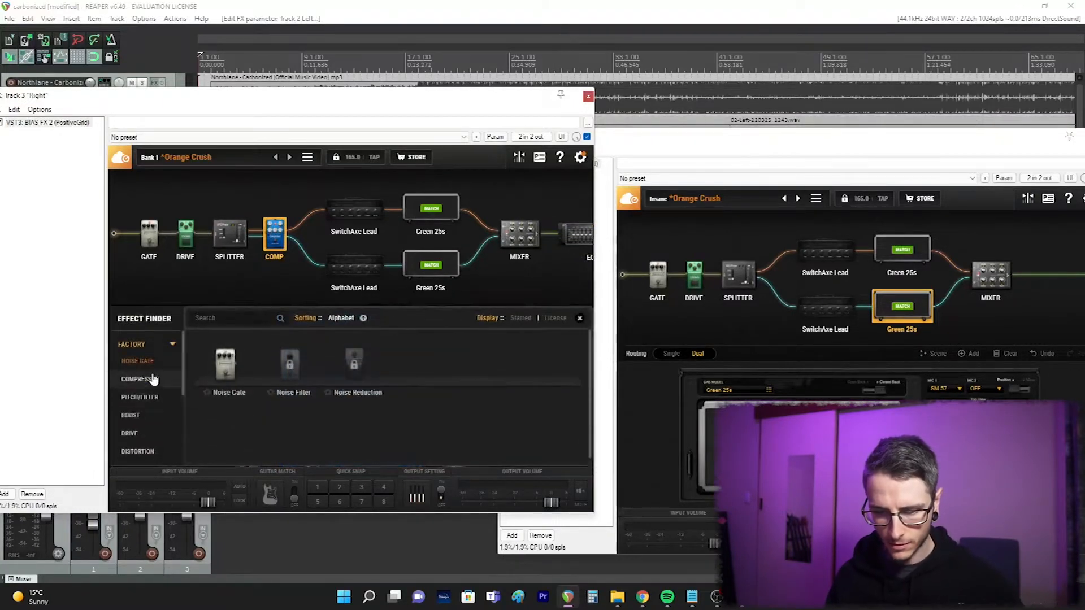
pyautogui.click(152, 379)
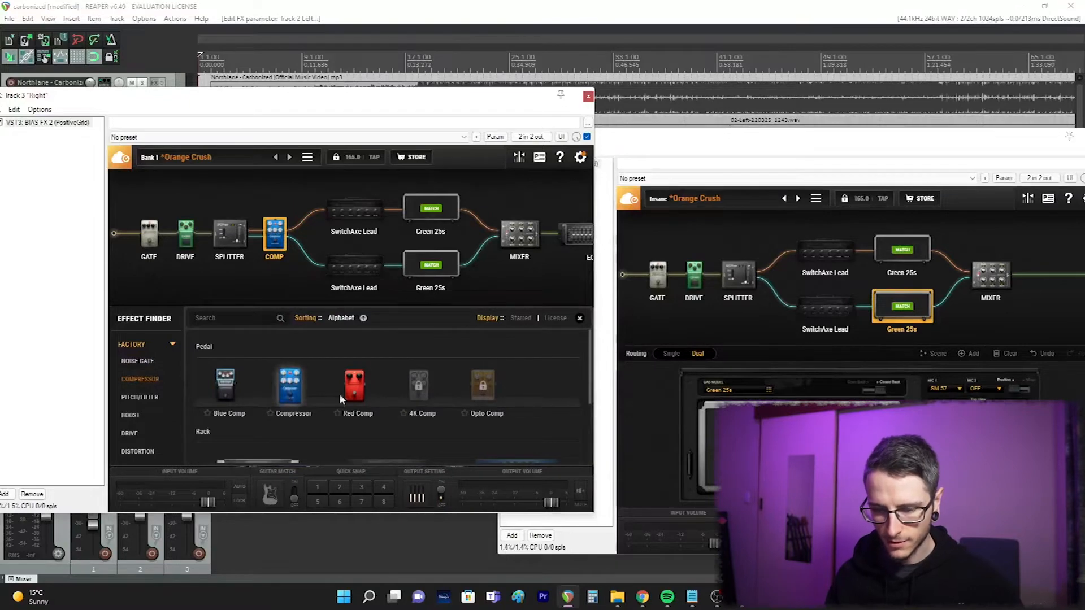
pyautogui.click(275, 241)
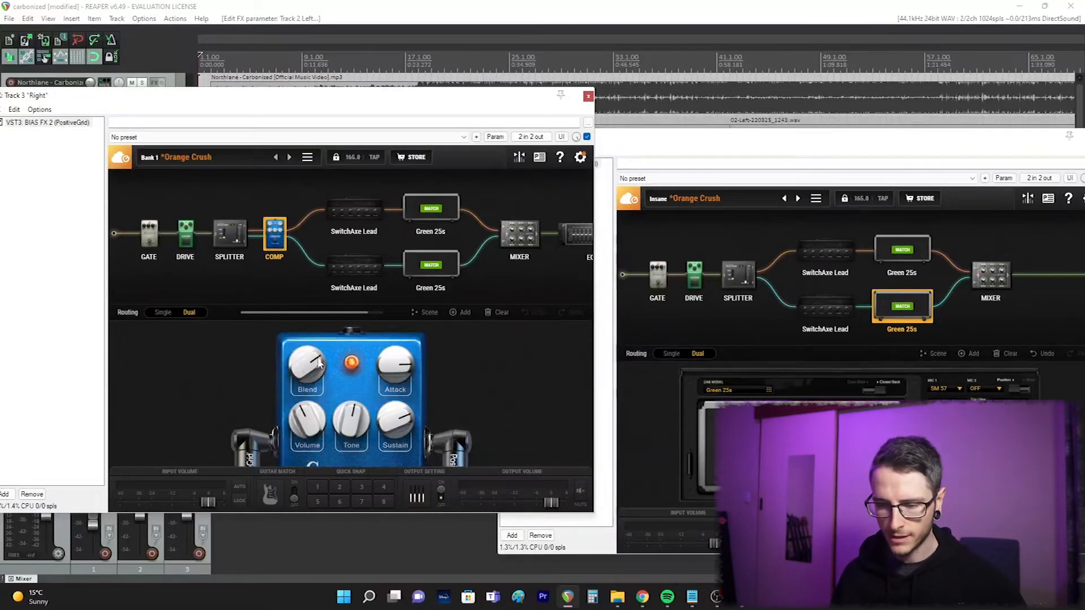
pyautogui.moveTo(319, 365)
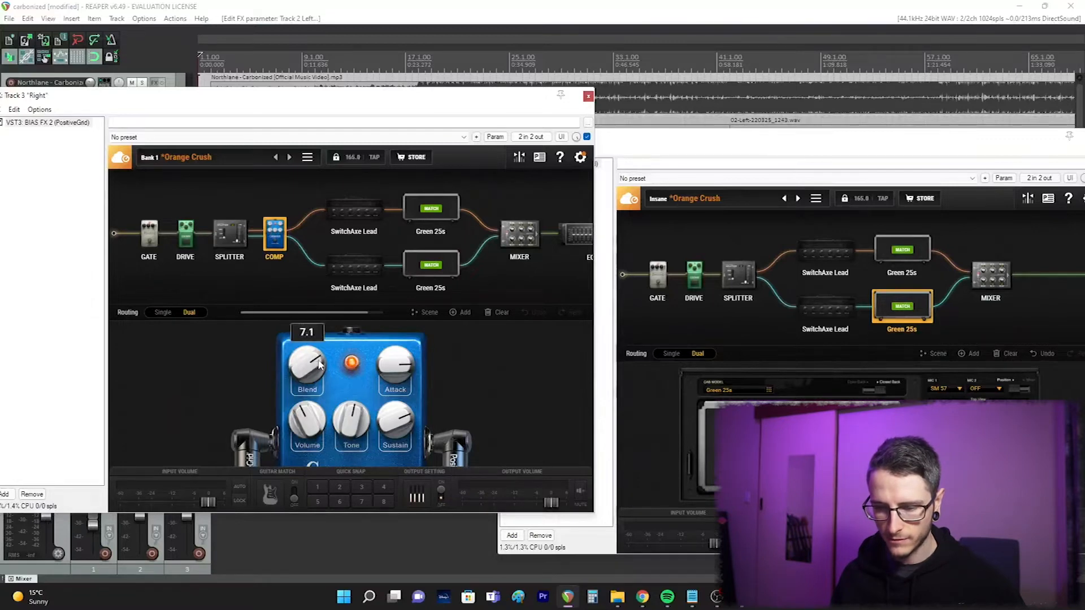
pyautogui.moveTo(394, 363); pyautogui.dragTo(395, 367)
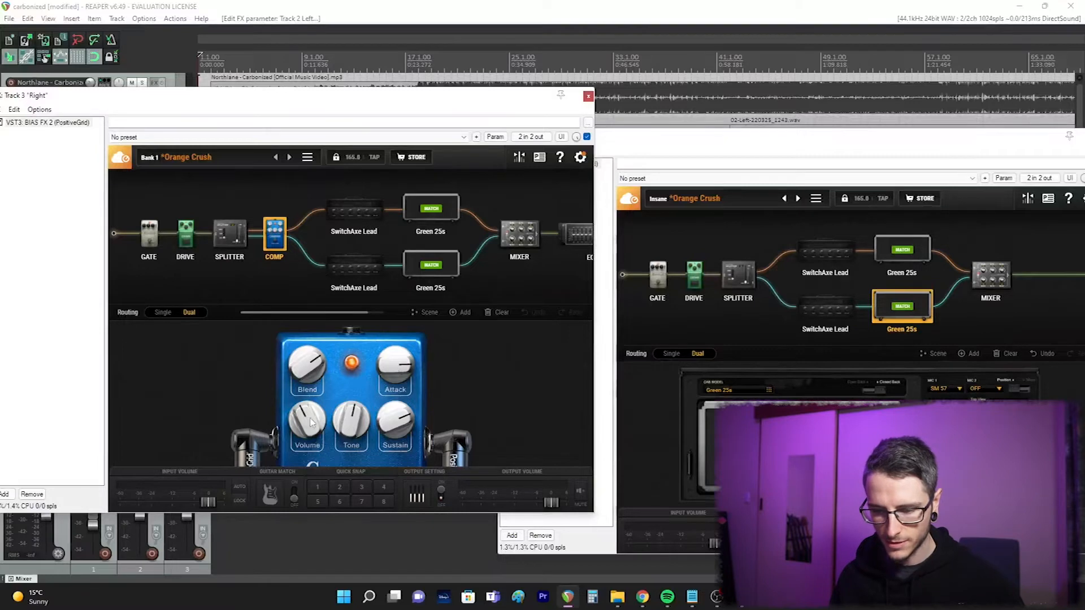
pyautogui.moveTo(309, 422); pyautogui.dragTo(403, 421)
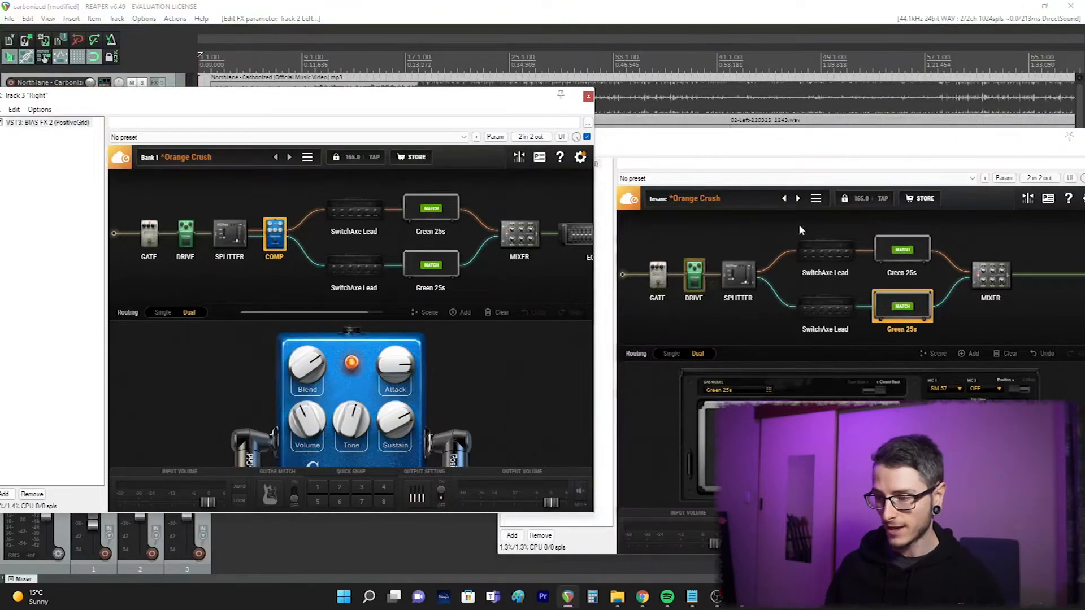
# - Reposition both BIAS FX 2 windows side by side below the tracks so the arrangement is uncovered
pyautogui.moveTo(988, 144); pyautogui.dragTo(855, 114)
pyautogui.click(688, 5)
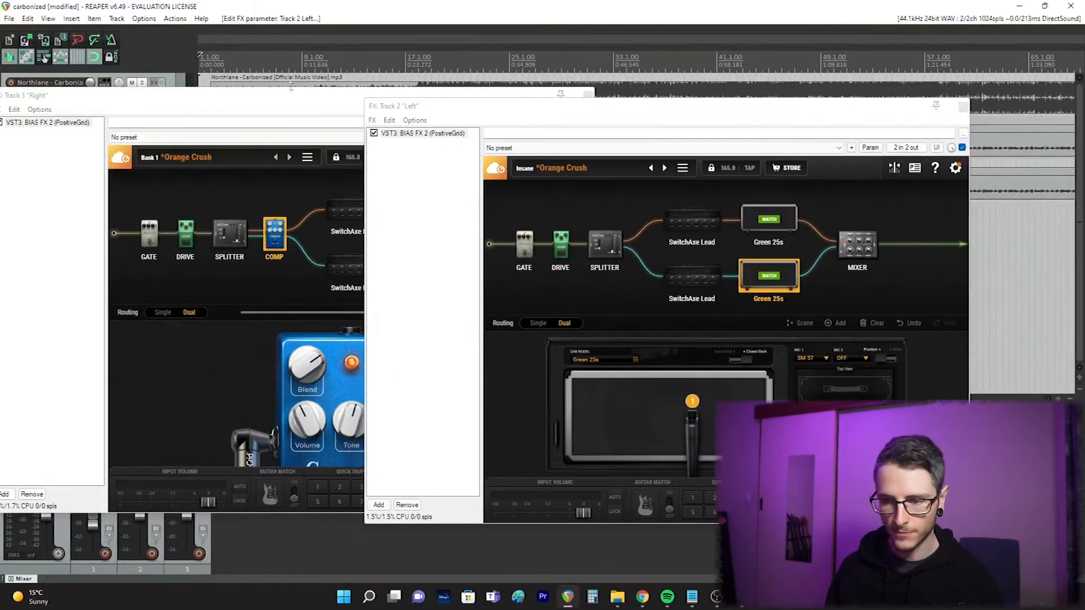
pyautogui.moveTo(333, 100); pyautogui.dragTo(360, 248)
pyautogui.moveTo(521, 102); pyautogui.dragTo(617, 231)
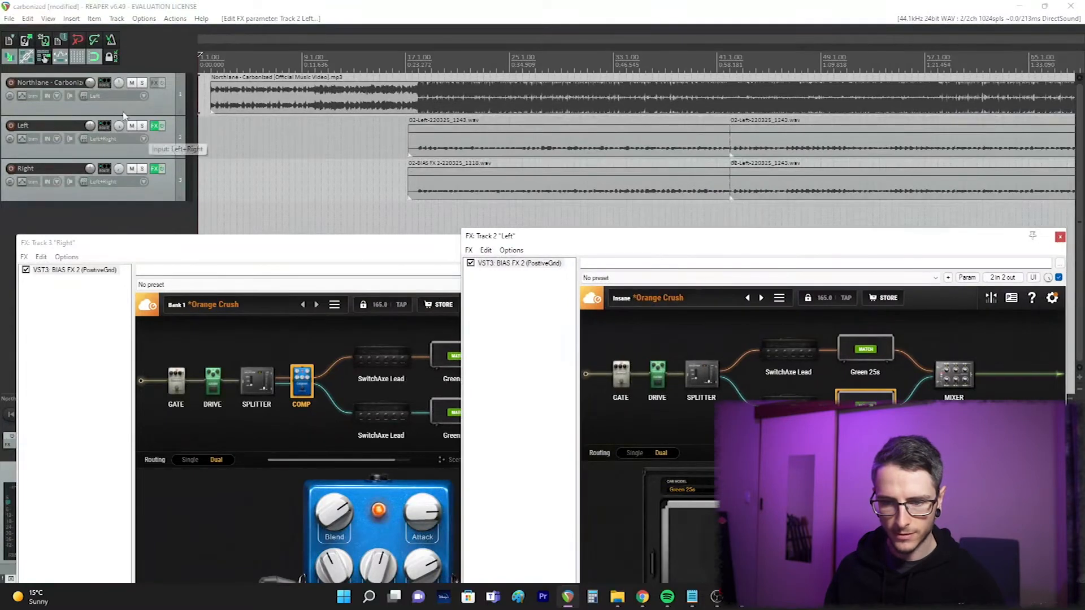
# - Solo the Left and Northlane - Carbonized tracks, play from around bar 17, and compare the guitar with and without the song
pyautogui.click(142, 126)
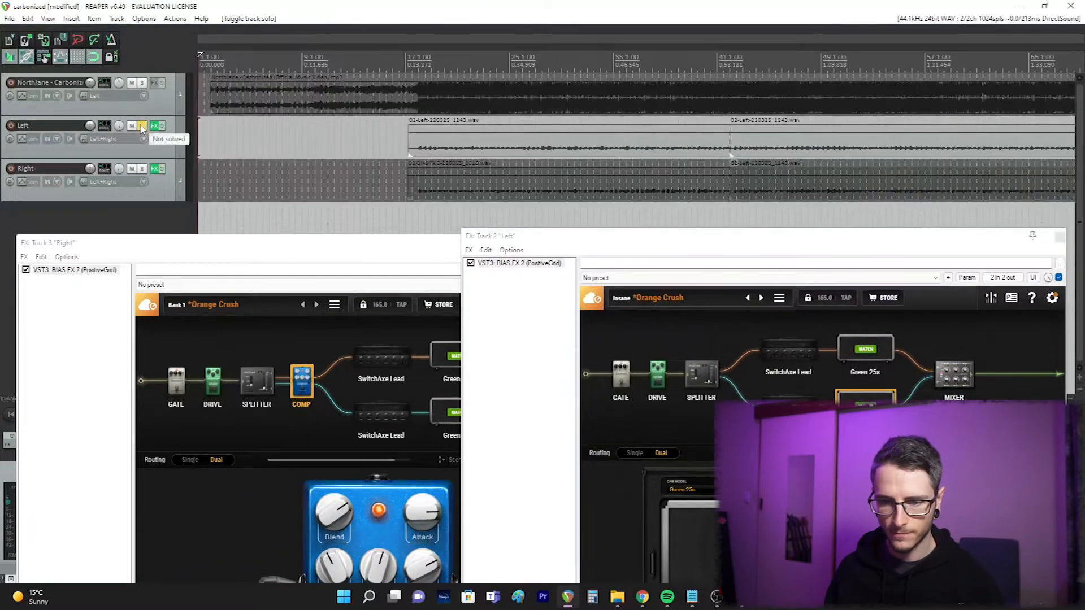
pyautogui.click(142, 83)
pyautogui.press('space')
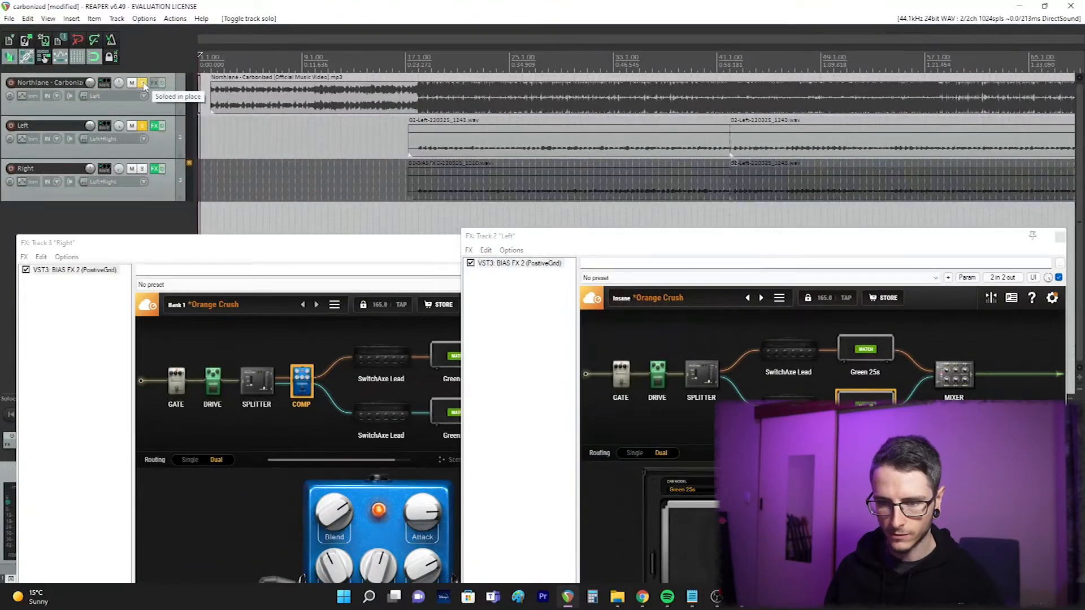
pyautogui.click(405, 61)
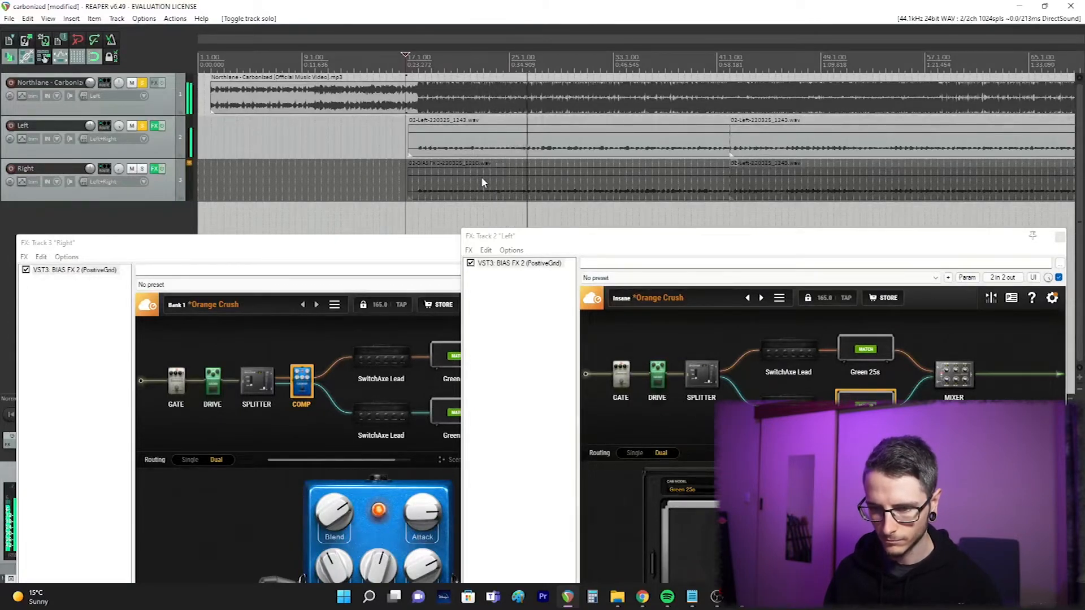
pyautogui.click(143, 84)
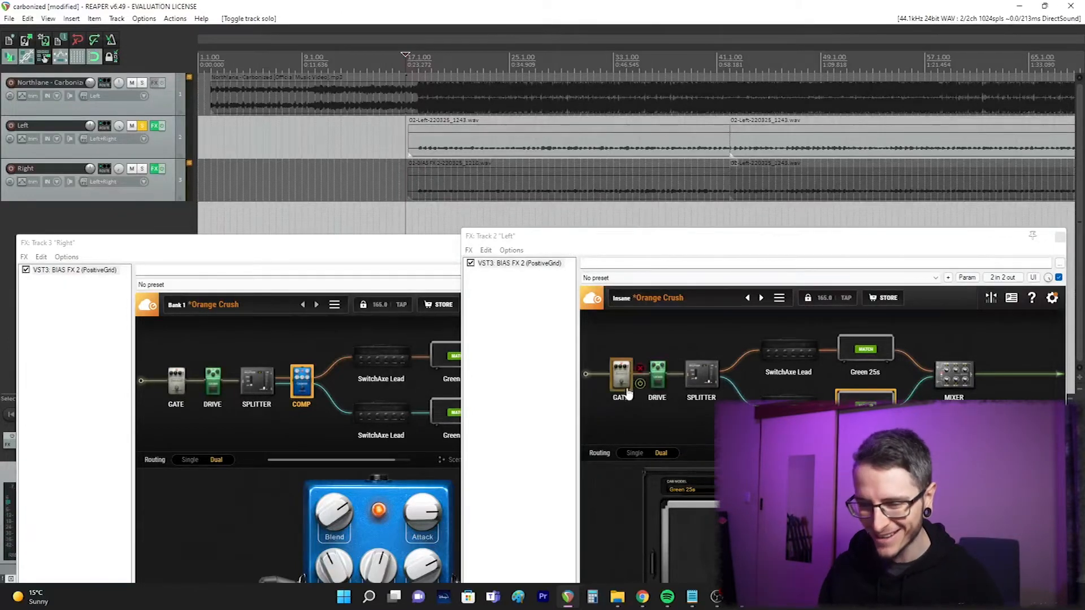
pyautogui.click(143, 83)
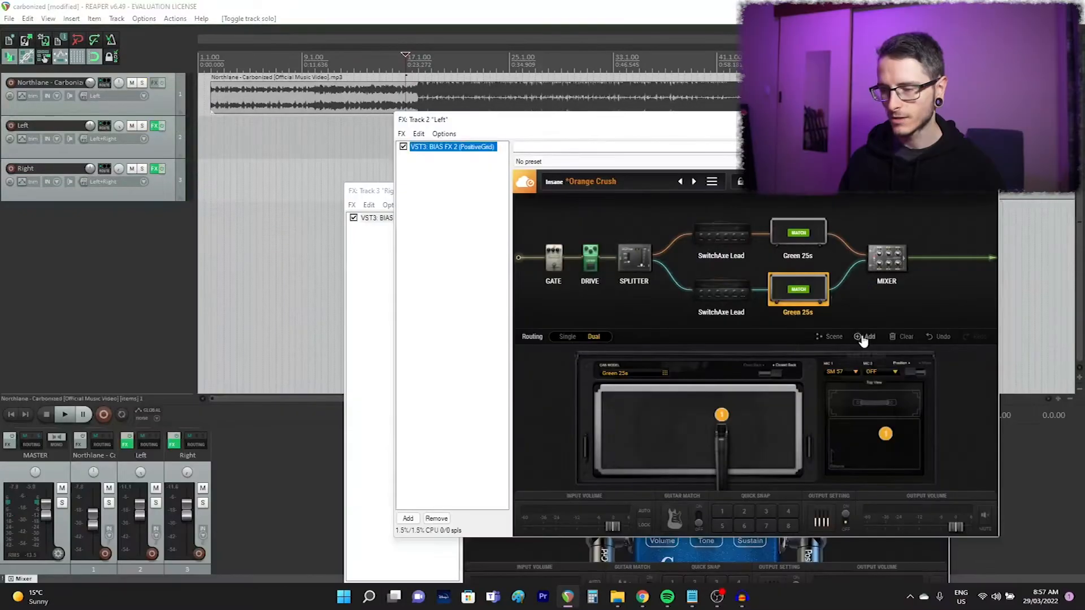
# - Add the Compressor pedal to the Left track's chain between the splitter and the two amps
pyautogui.click(863, 338)
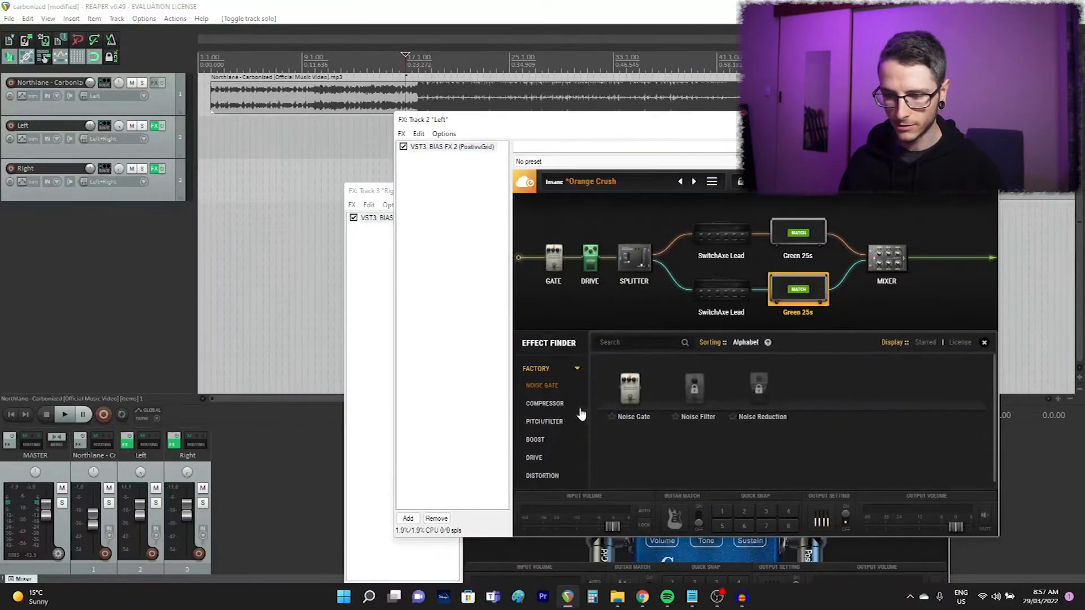
pyautogui.click(563, 409)
pyautogui.moveTo(695, 410); pyautogui.dragTo(669, 298)
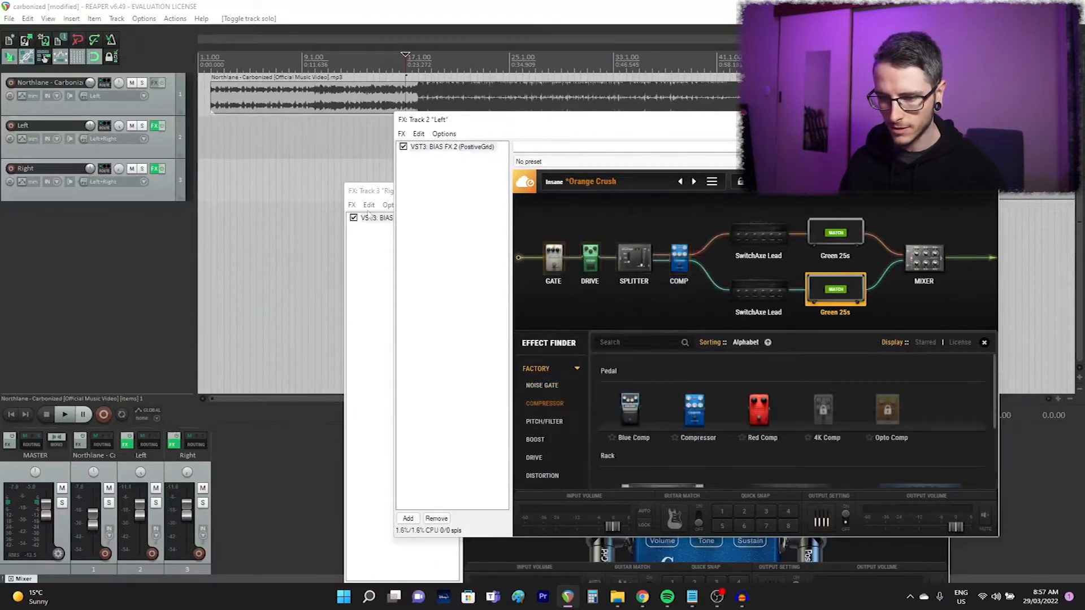
# - Match the Left track's Compressor to the Right's: raise Attack, Sustain and Tone slightly past it, and lower Volume just below noon
pyautogui.moveTo(375, 192); pyautogui.dragTo(65, 104)
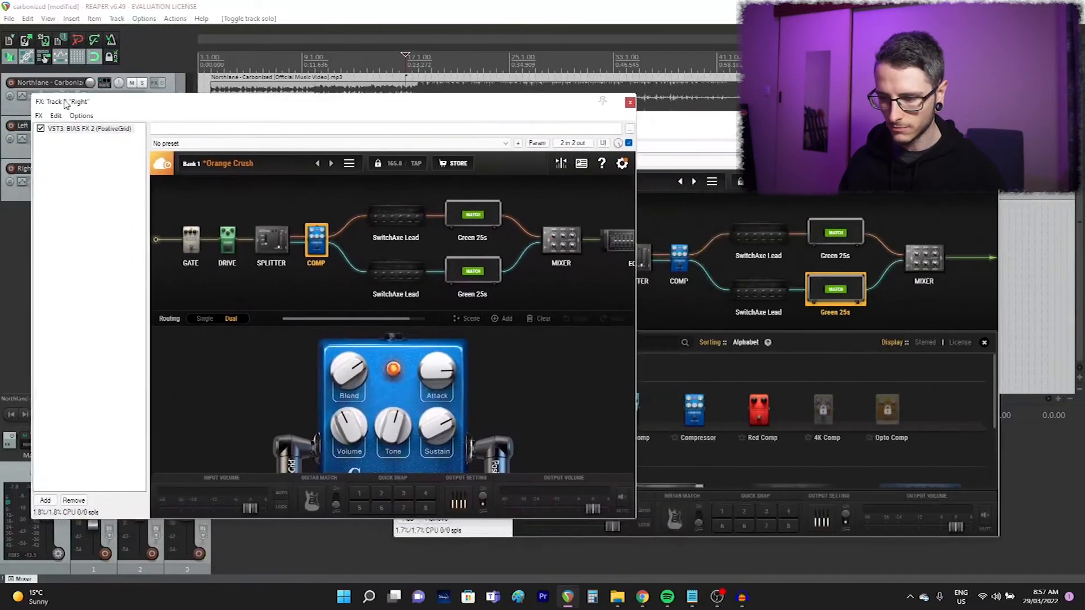
pyautogui.moveTo(681, 120); pyautogui.dragTo(784, 103)
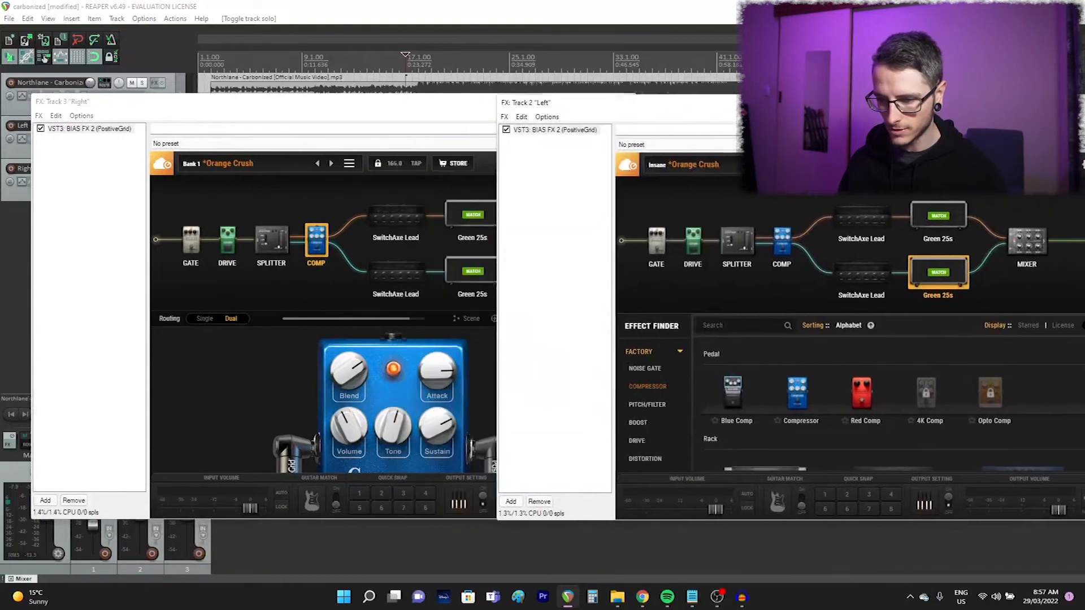
pyautogui.click(782, 241)
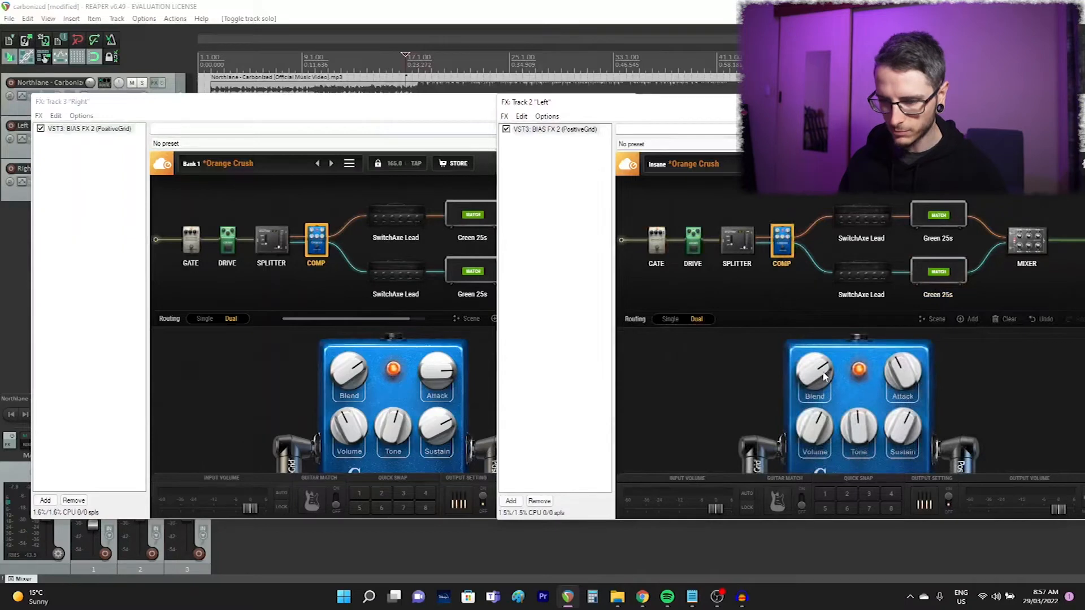
pyautogui.moveTo(916, 370); pyautogui.dragTo(922, 345)
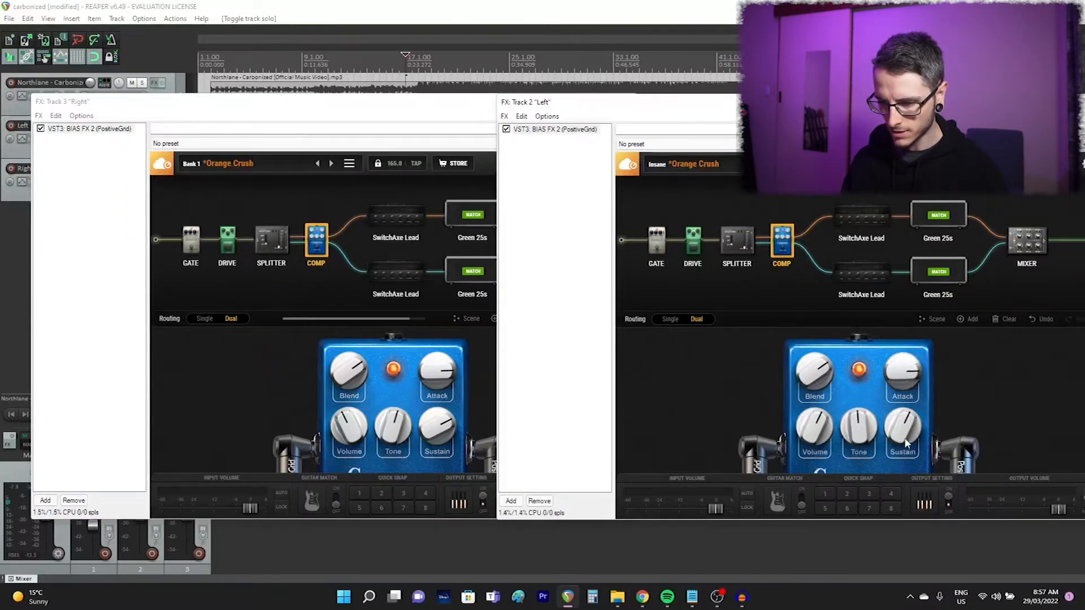
pyautogui.moveTo(900, 433); pyautogui.dragTo(819, 444)
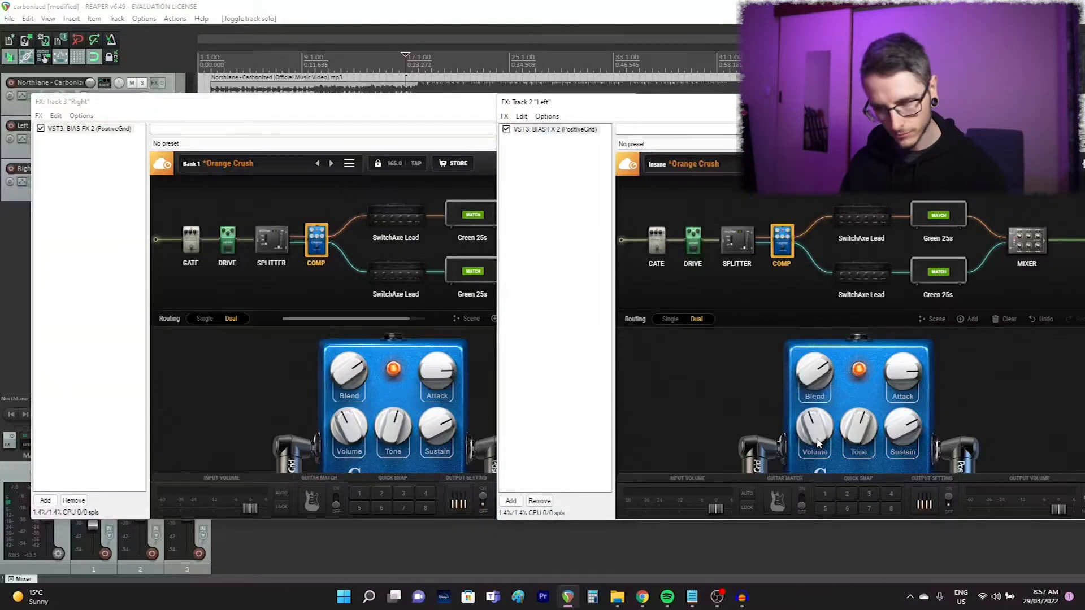
# - Bring up the Right track's EQ rack after the mixer and line up both plugin windows side by side for comparison
pyautogui.click(423, 108)
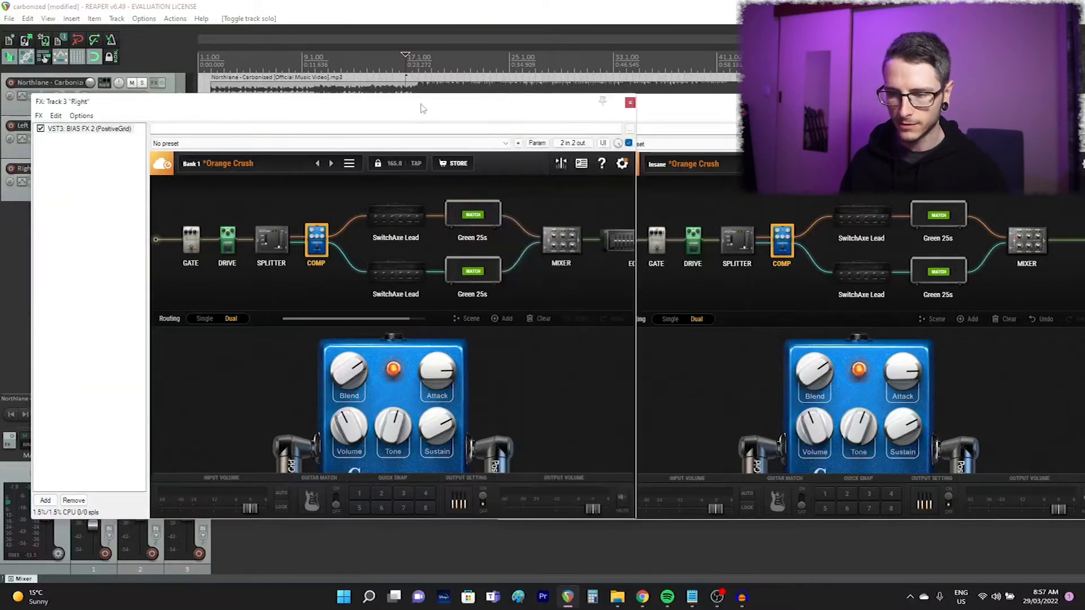
pyautogui.hscroll(2, 562, 238)
pyautogui.moveTo(572, 244)
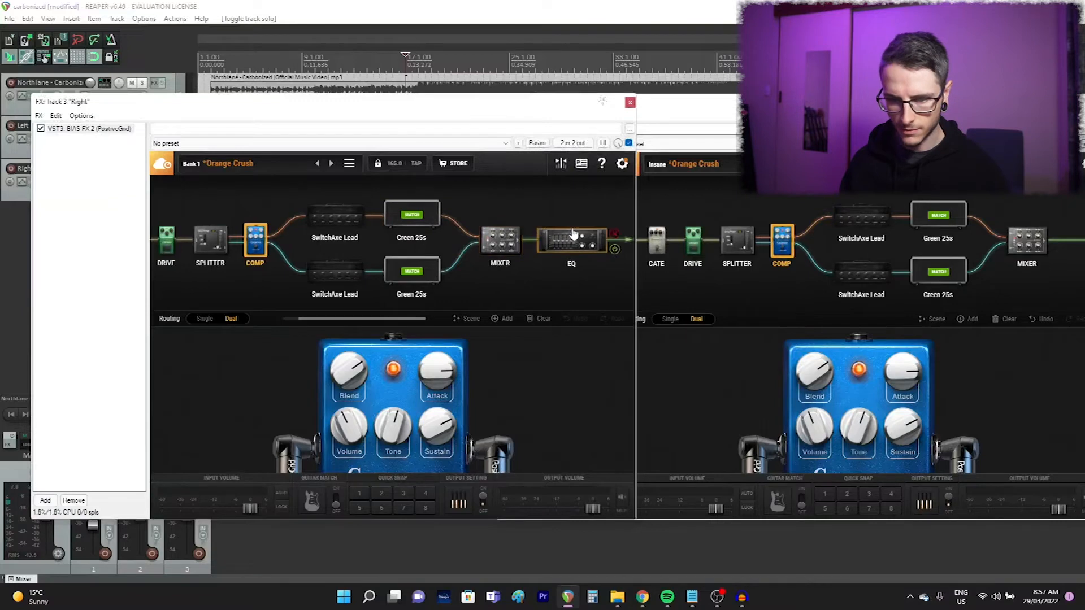
pyautogui.click(572, 244)
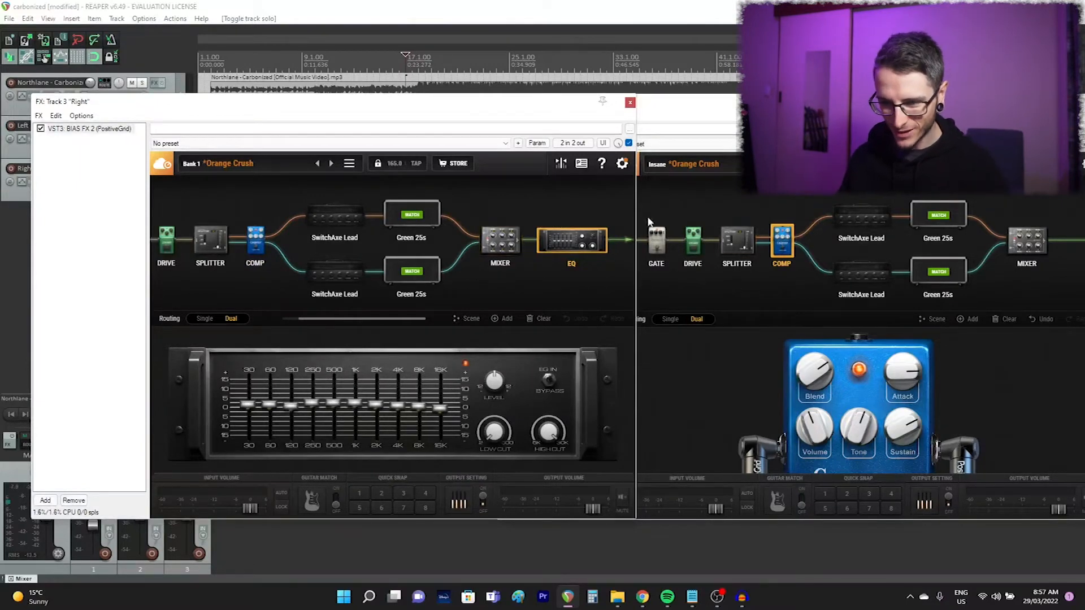
pyautogui.moveTo(514, 110); pyautogui.dragTo(466, 92)
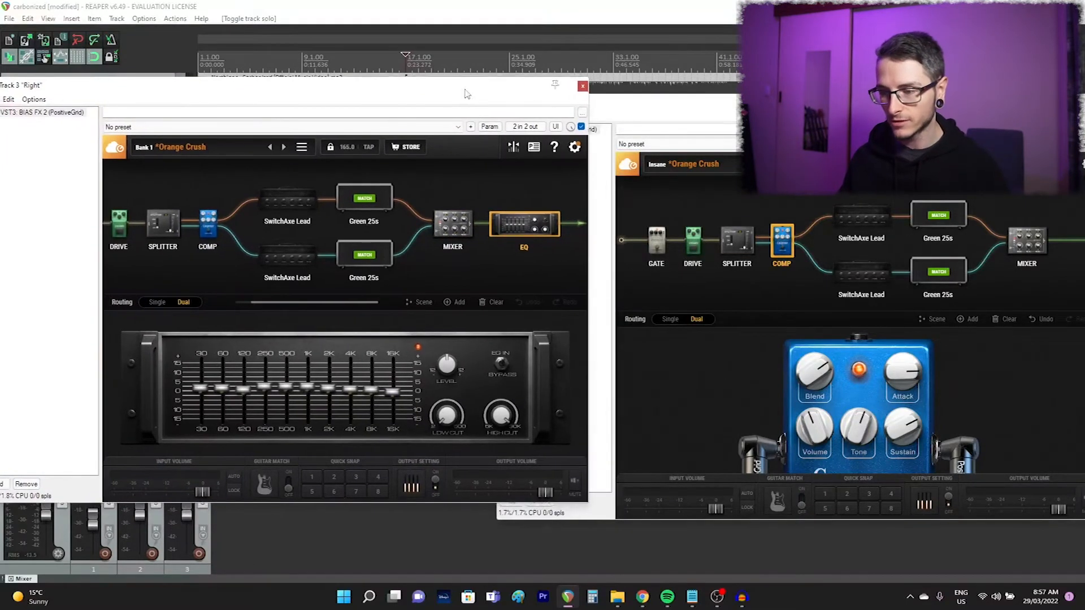
pyautogui.click(656, 103)
pyautogui.moveTo(655, 103); pyautogui.dragTo(640, 95)
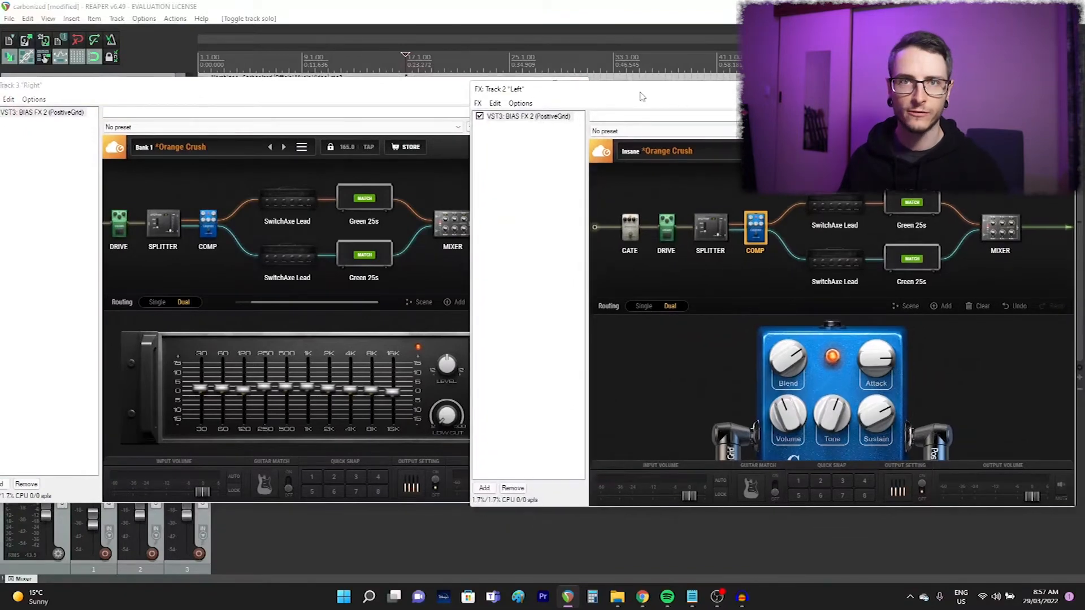
pyautogui.click(380, 96)
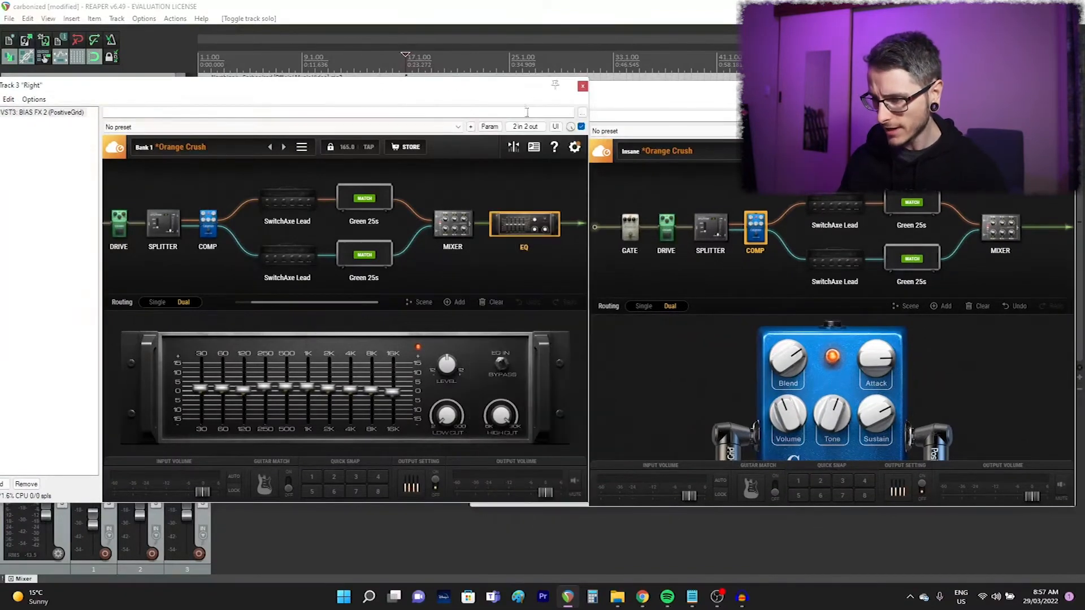
# - Add the EQ10 rack from the EQ effects category to the end of the Left track's chain, after the mixer
pyautogui.click(944, 307)
pyautogui.click(944, 307)
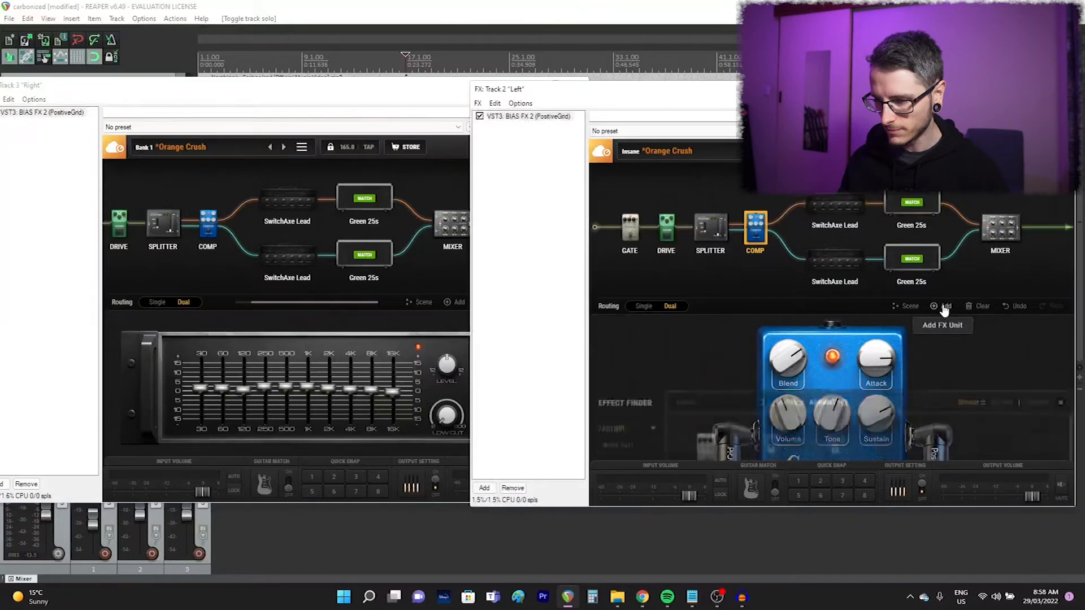
pyautogui.scroll(-3, 630, 433)
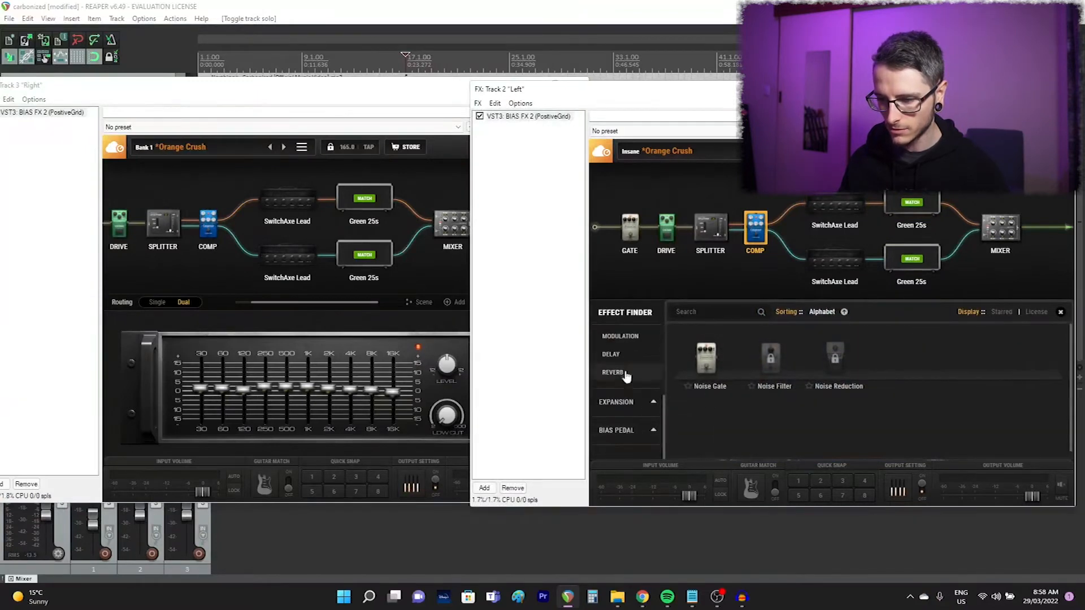
pyautogui.scroll(1, 621, 370)
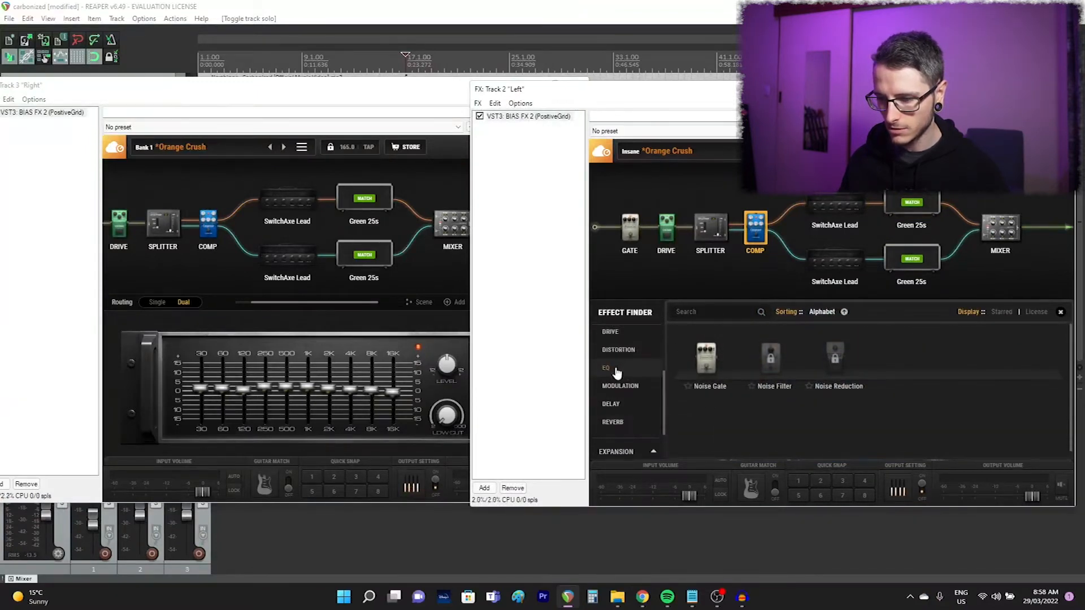
pyautogui.click(615, 370)
pyautogui.scroll(-1, 746, 413)
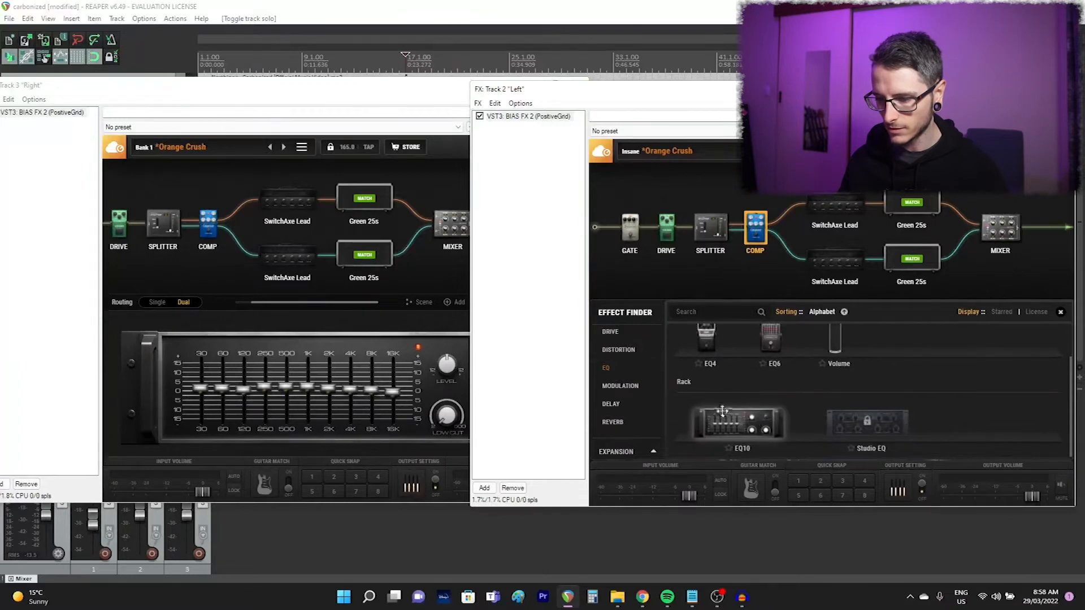
pyautogui.moveTo(723, 411); pyautogui.dragTo(1055, 238)
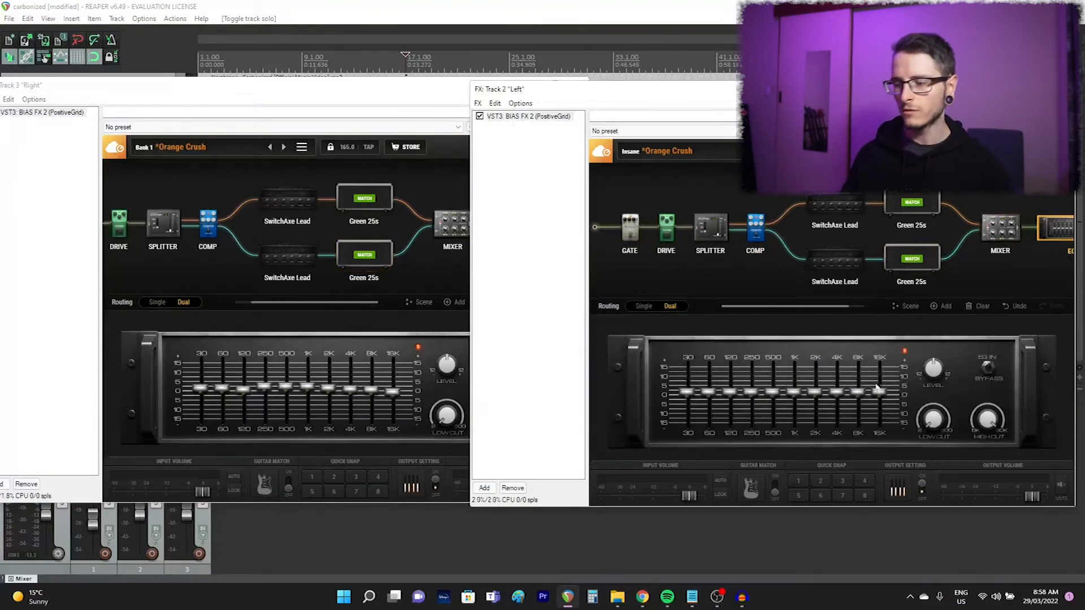
# - Match the Left EQ10's upper bands to the Right's: lower 16K, 8K and 4K slightly, and raise 1K and 500 slightly
pyautogui.click(393, 393)
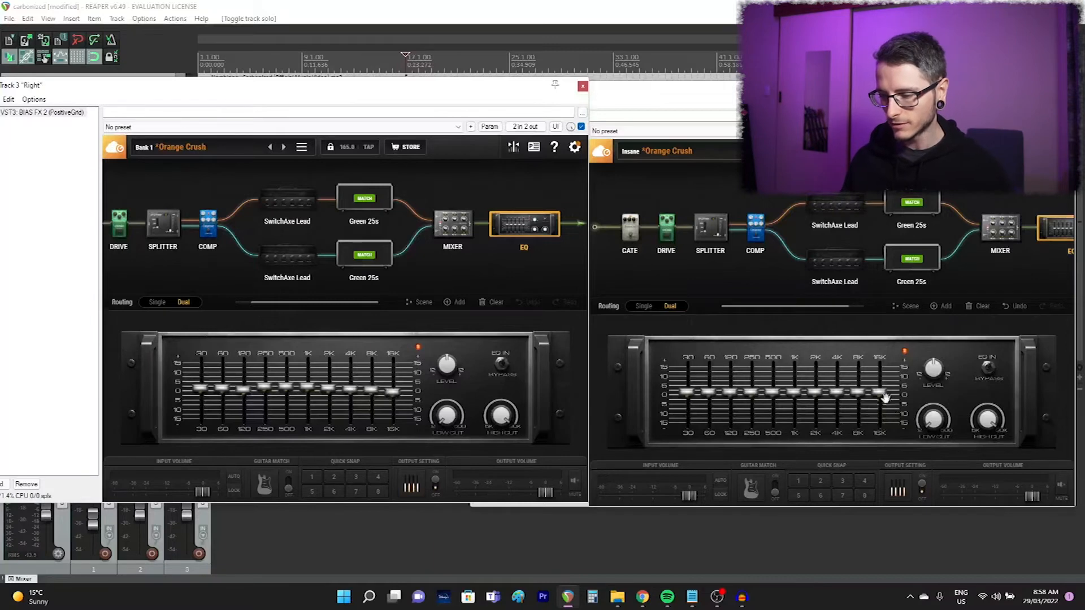
pyautogui.moveTo(878, 394); pyautogui.dragTo(834, 396)
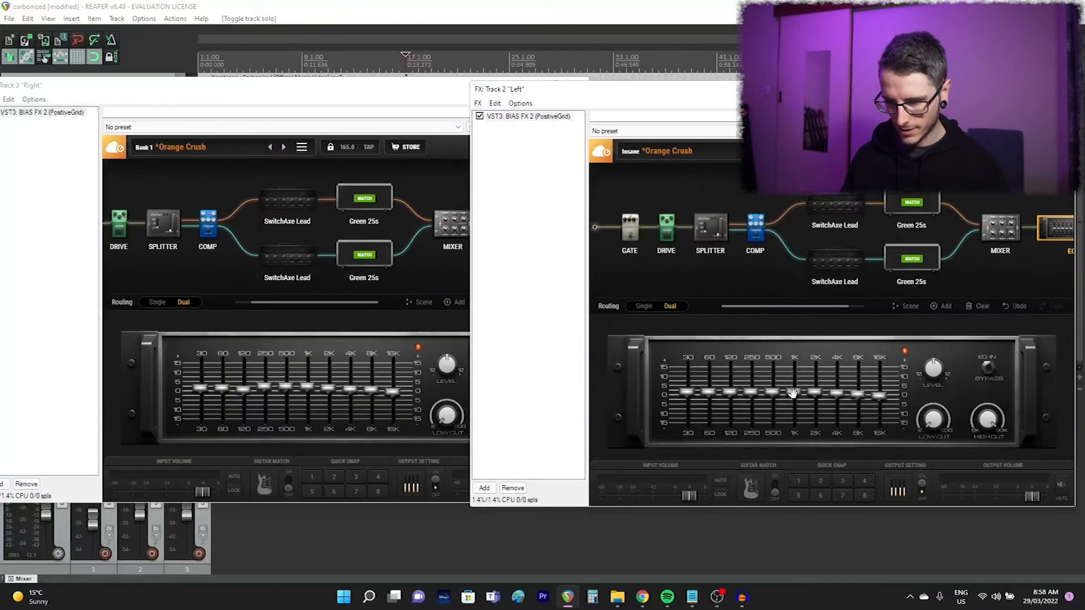
pyautogui.moveTo(793, 394); pyautogui.dragTo(773, 392)
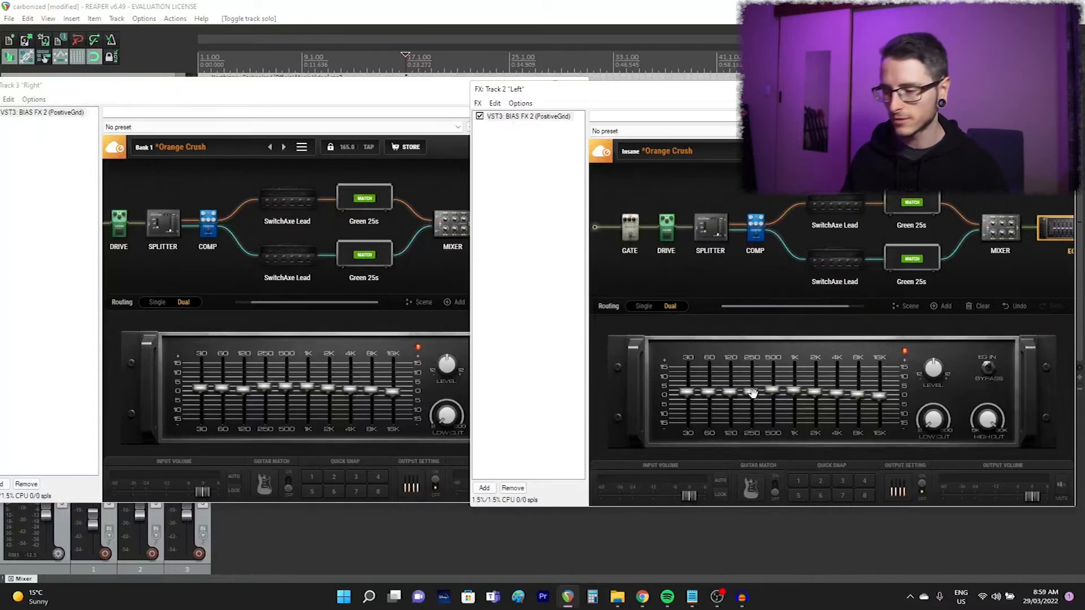
# - Raise the Left EQ10's 250 band by about 1 dB and lower its 120 band slightly, following the Right track's EQ
pyautogui.click(754, 394)
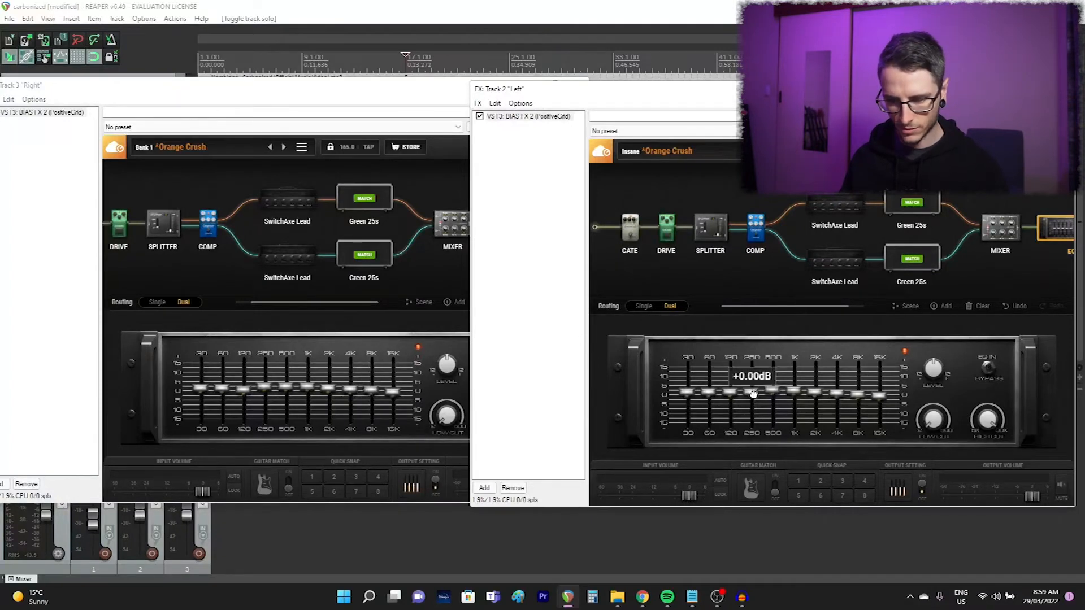
pyautogui.moveTo(753, 394); pyautogui.dragTo(753, 392)
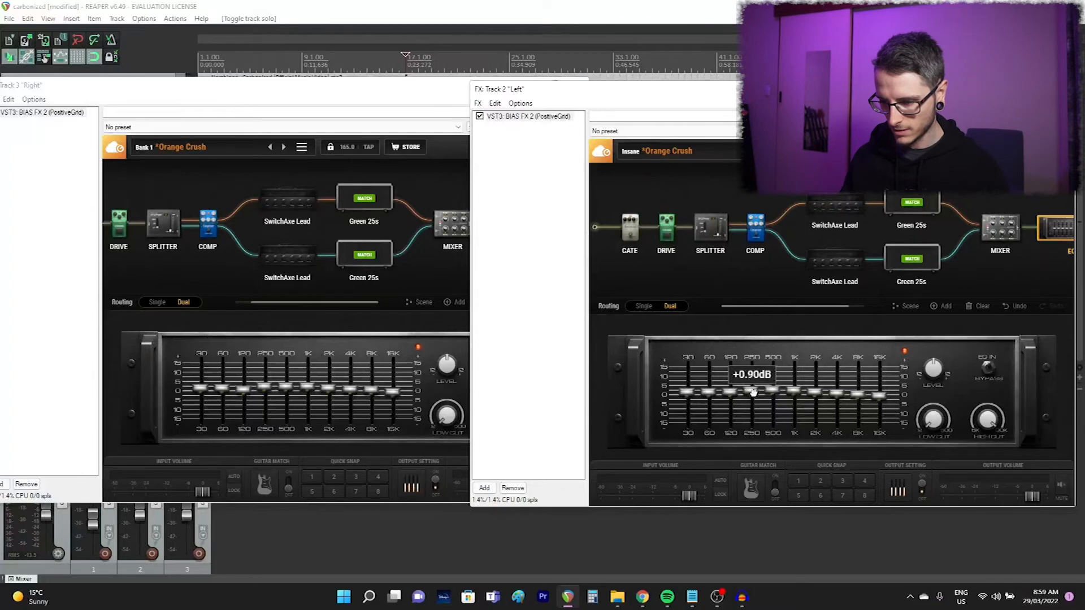
pyautogui.click(774, 393)
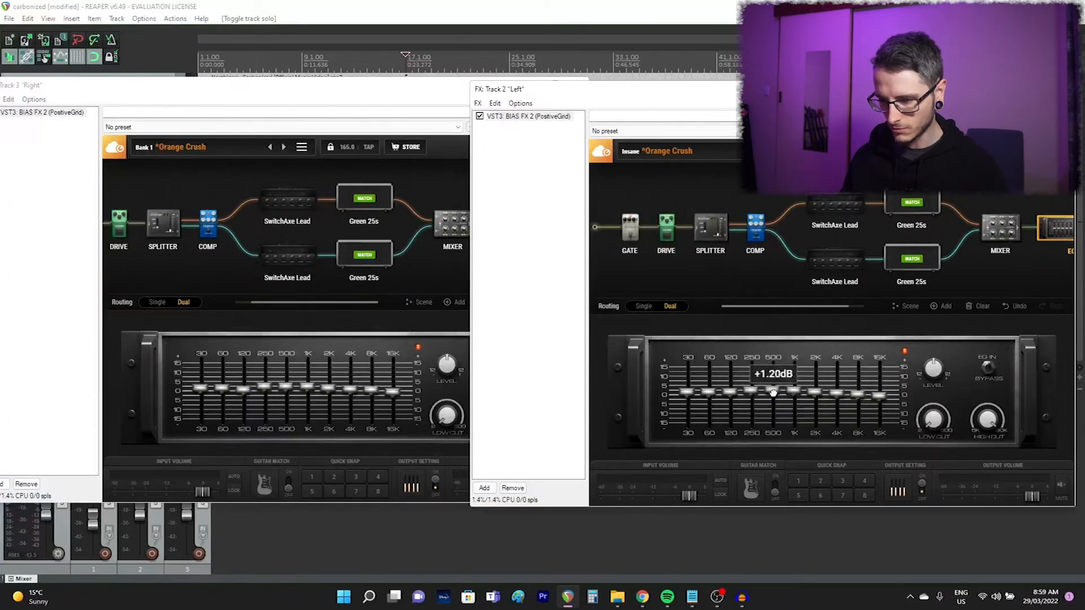
pyautogui.moveTo(751, 394); pyautogui.dragTo(751, 393)
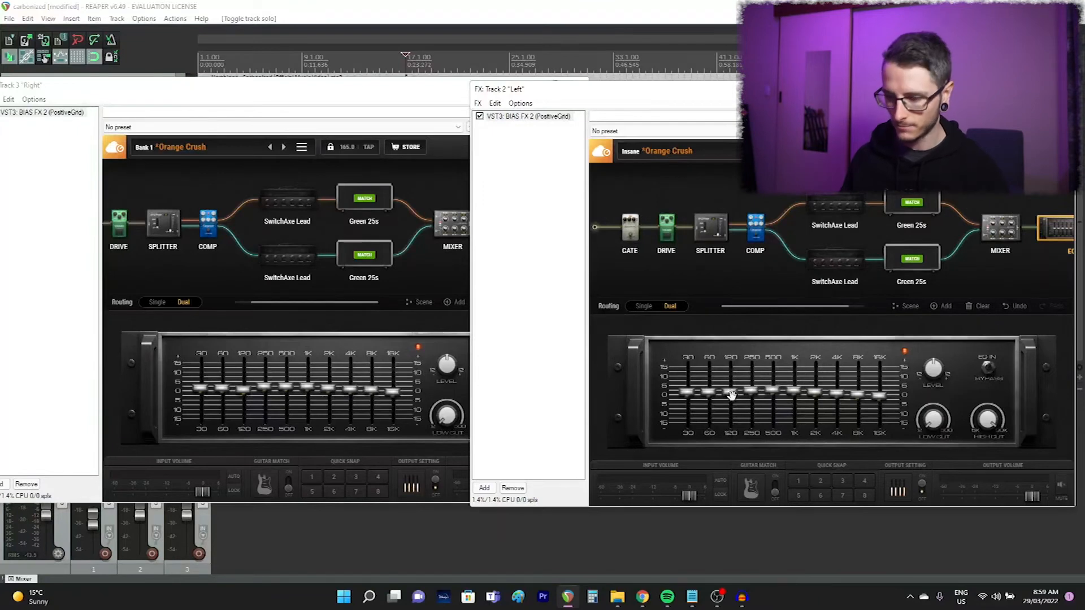
pyautogui.moveTo(732, 396); pyautogui.dragTo(731, 397)
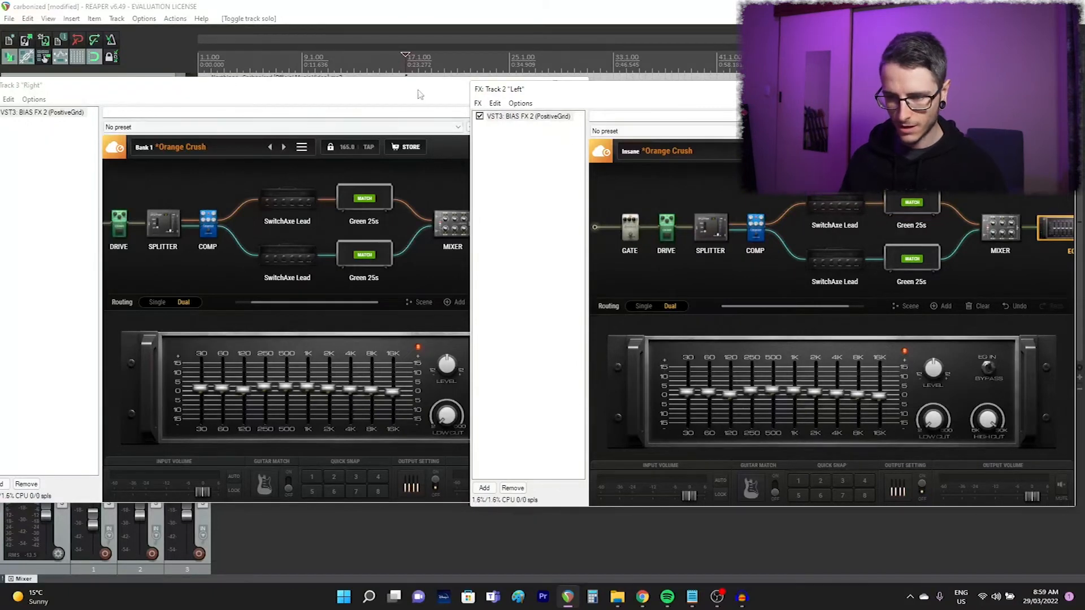
# - Align the two EQ racks to compare their curves and close both tracks' FX windows
pyautogui.moveTo(417, 95); pyautogui.dragTo(370, 99)
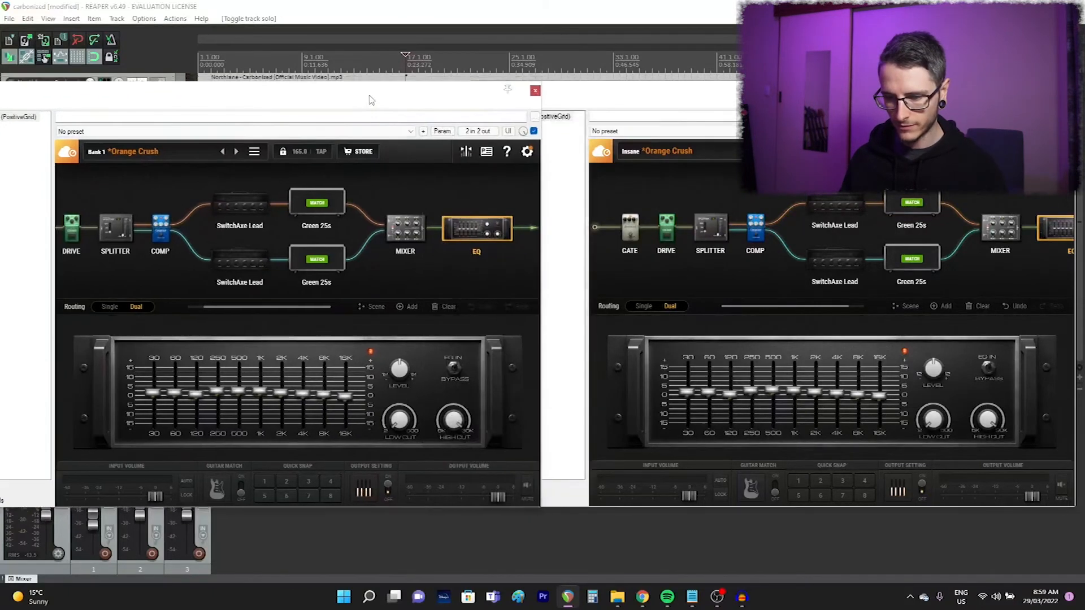
pyautogui.click(535, 91)
pyautogui.moveTo(955, 88); pyautogui.dragTo(744, 71)
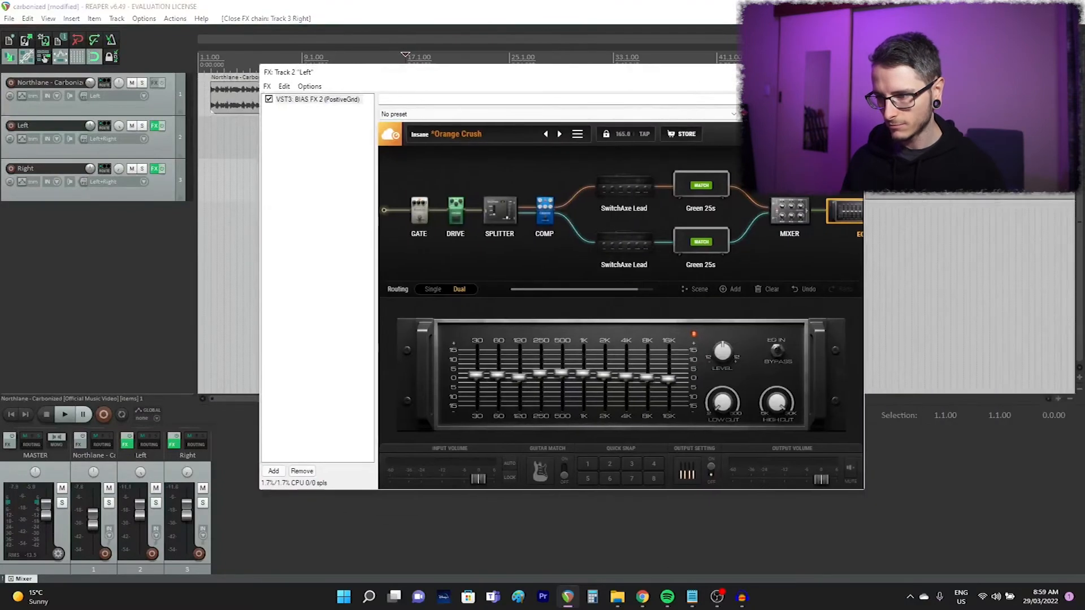
pyautogui.click(852, 72)
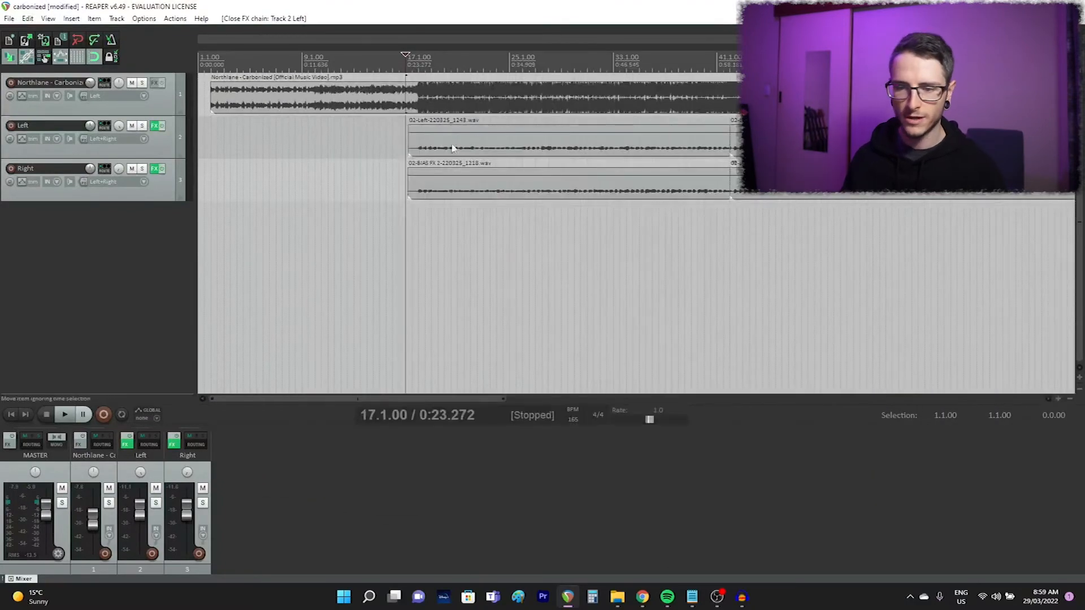
# - Play the project from bar 129 and compare both guitar tracks with the Northlane - Carbonized track muted and unmuted
pyautogui.scroll(-5, 318, 131)
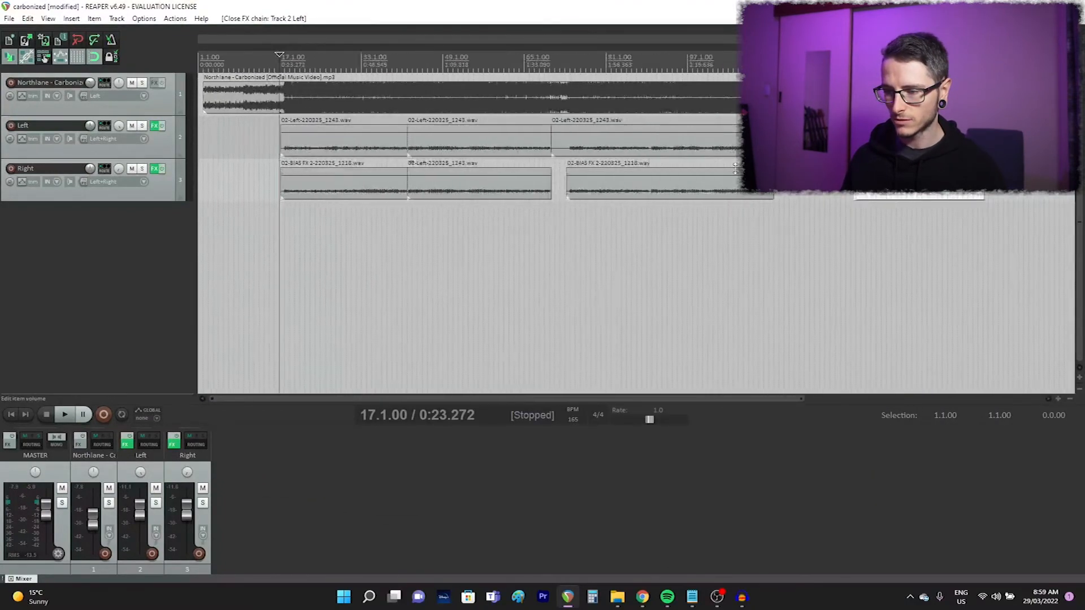
pyautogui.click(576, 75)
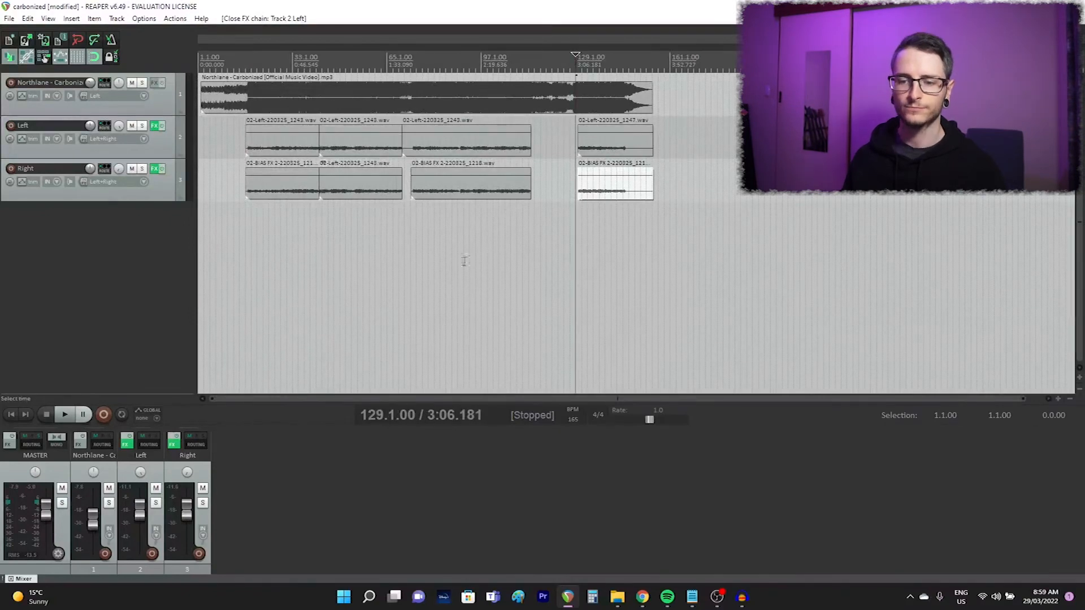
pyautogui.press('space')
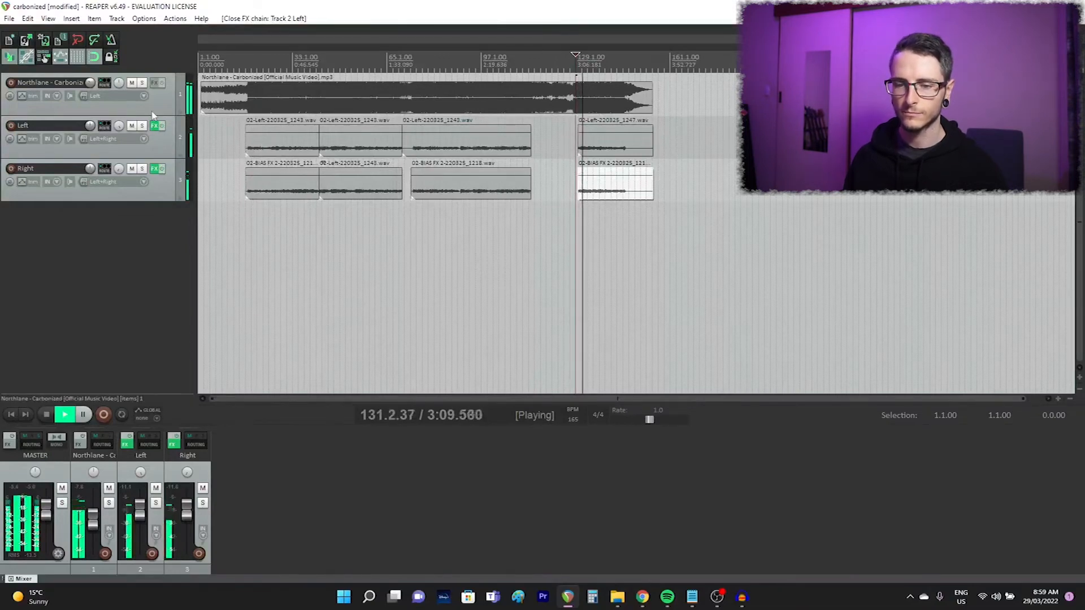
pyautogui.click(132, 83)
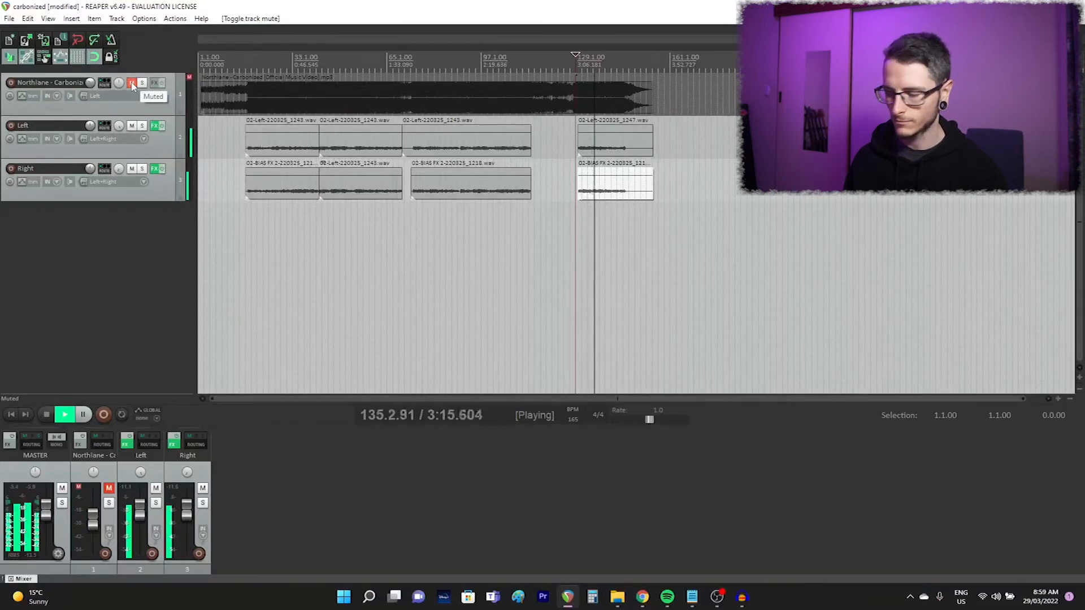
pyautogui.click(132, 83)
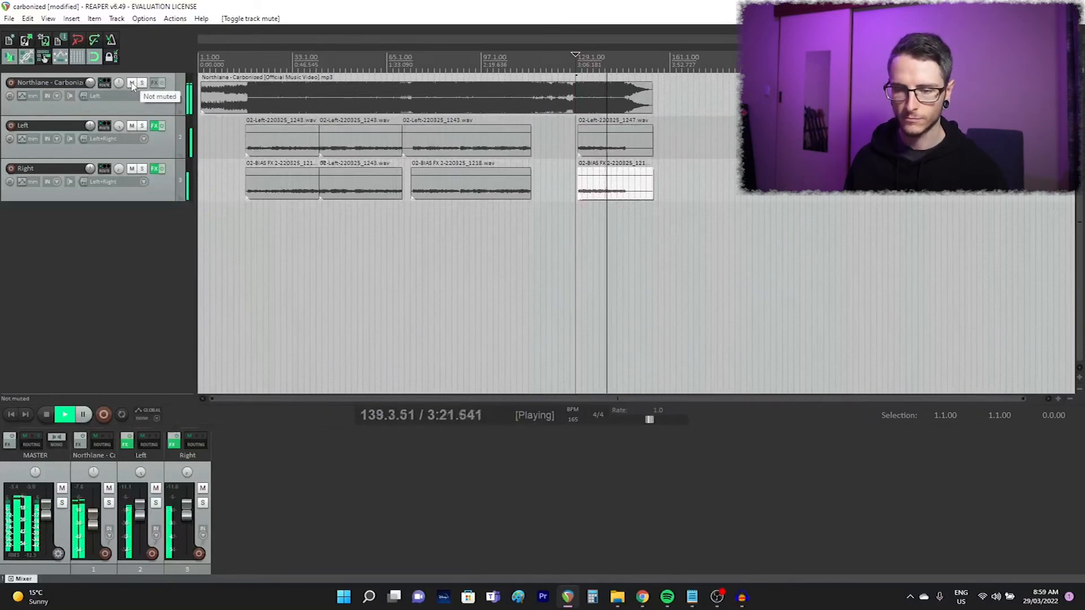
pyautogui.click(132, 84)
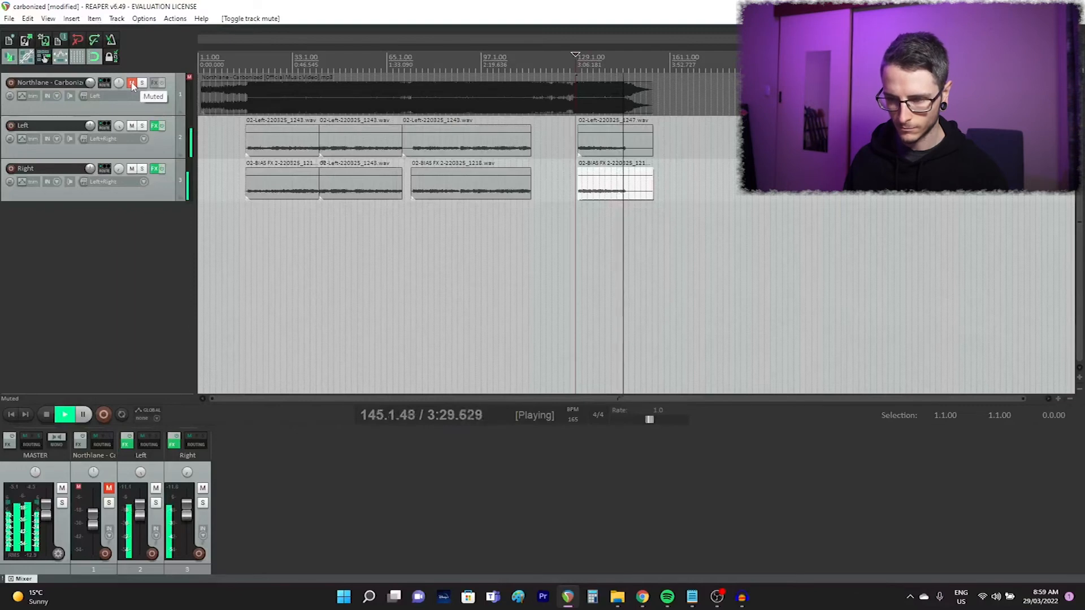
pyautogui.click(132, 83)
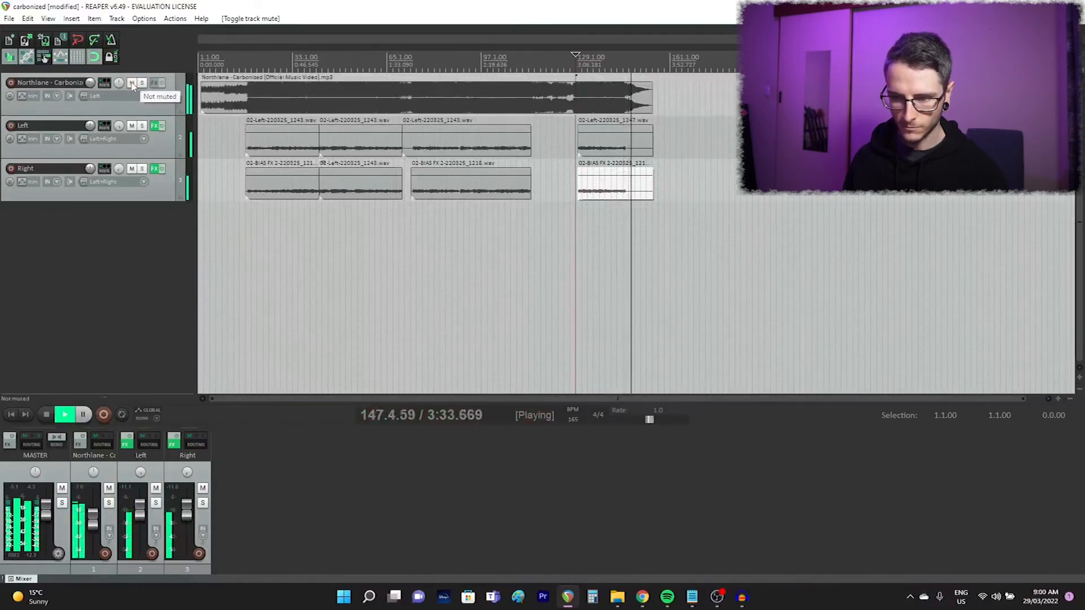
pyautogui.press('space')
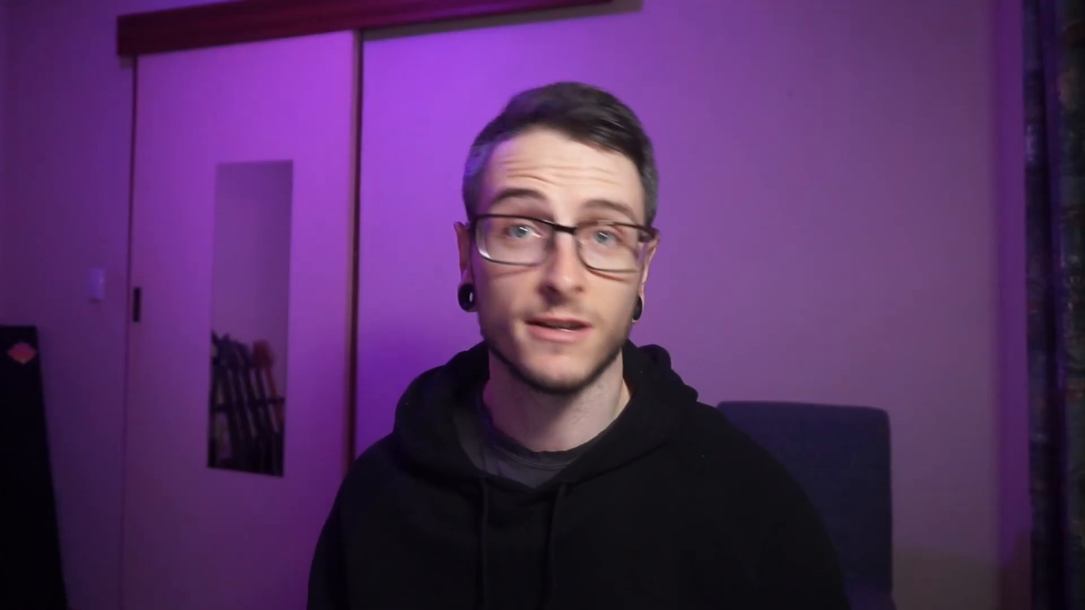